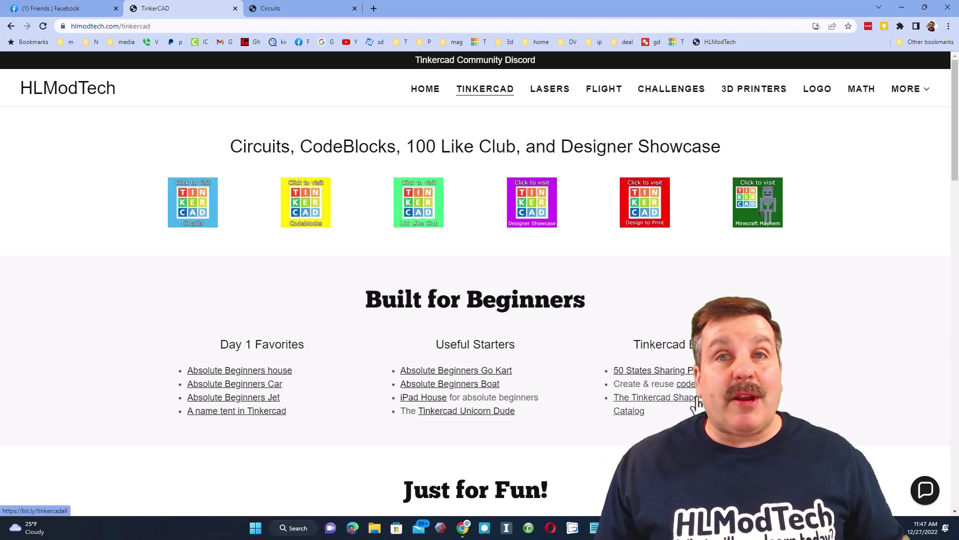
Browse boards 1 and 2 of the Tinkercad Shape Generator Catalog and check its options menu.
{"action": "left_click", "coordinate": [696, 404]}
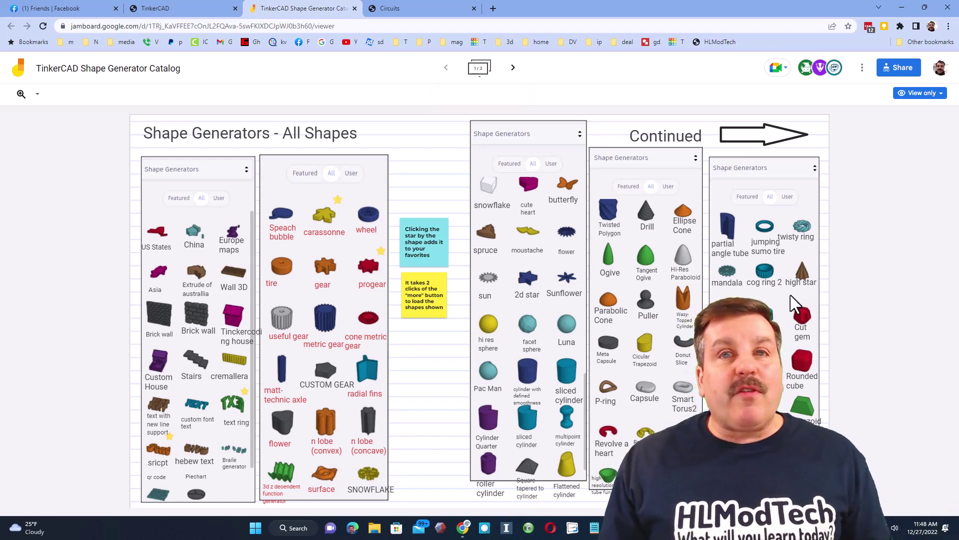
{"action": "left_click", "coordinate": [513, 68]}
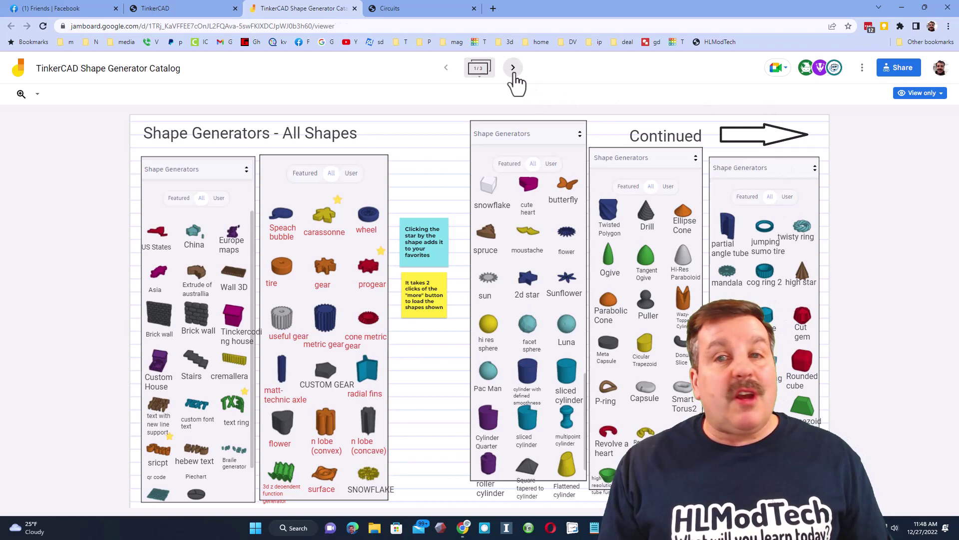
{"action": "left_click", "coordinate": [445, 75]}
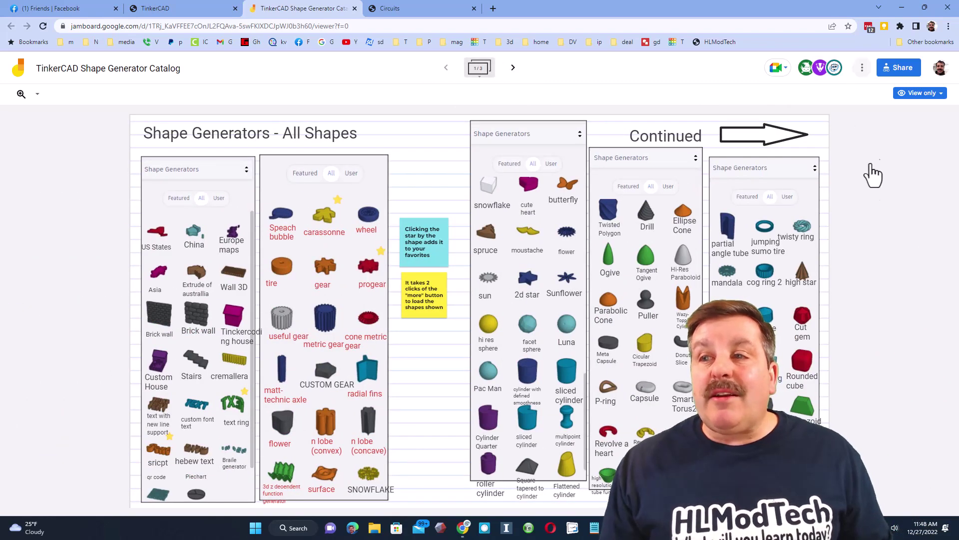
{"action": "left_click", "coordinate": [861, 69]}
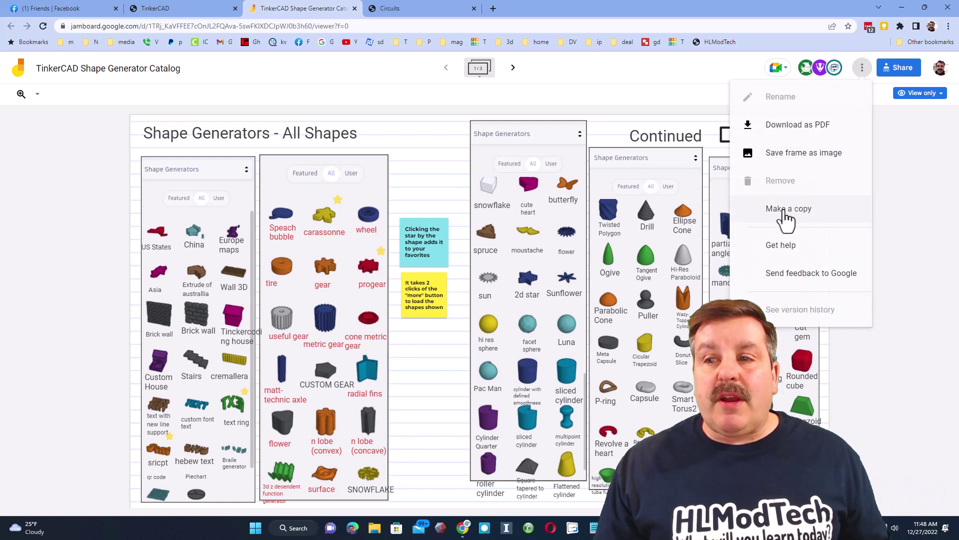
{"action": "left_click", "coordinate": [899, 208]}
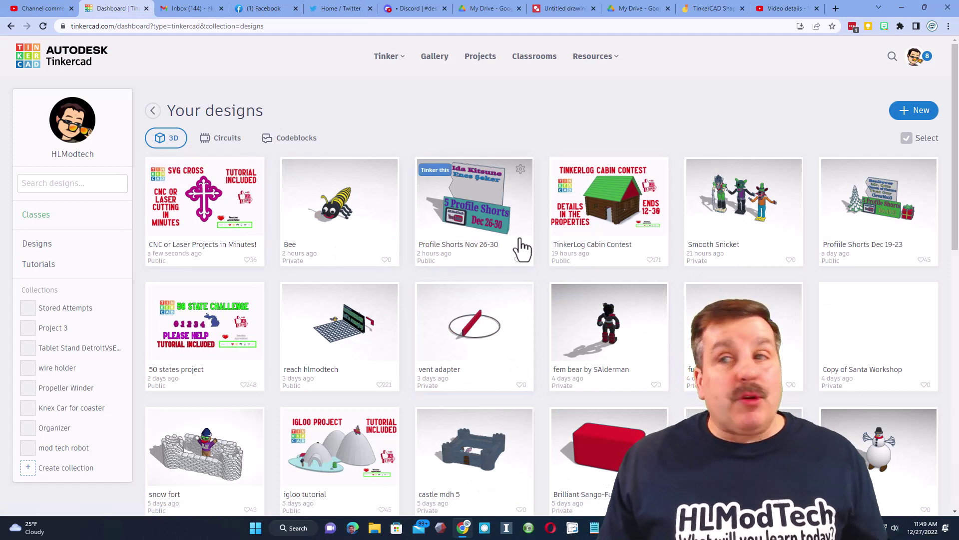
Start a new 3D design and search the community shapes for the moustache.
{"action": "left_click", "coordinate": [915, 117]}
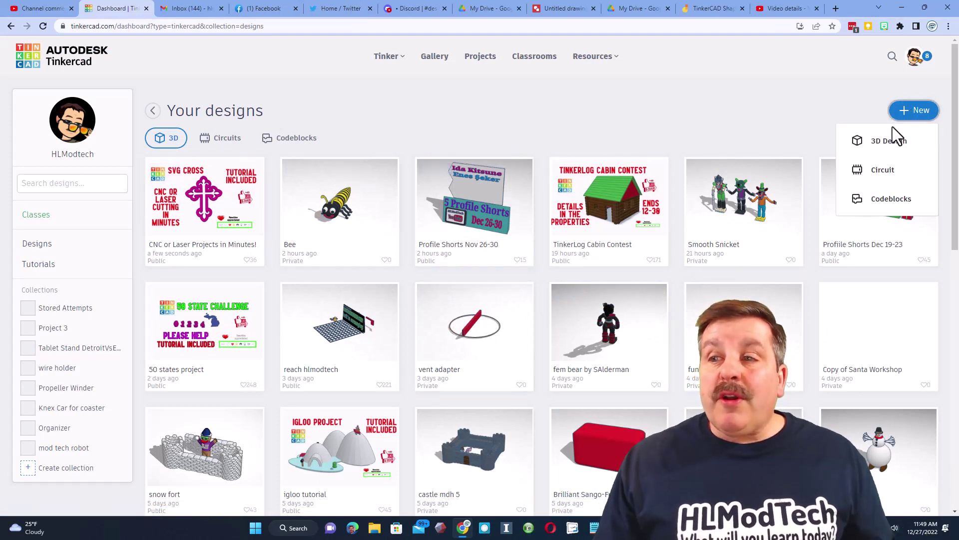
{"action": "left_click", "coordinate": [890, 139]}
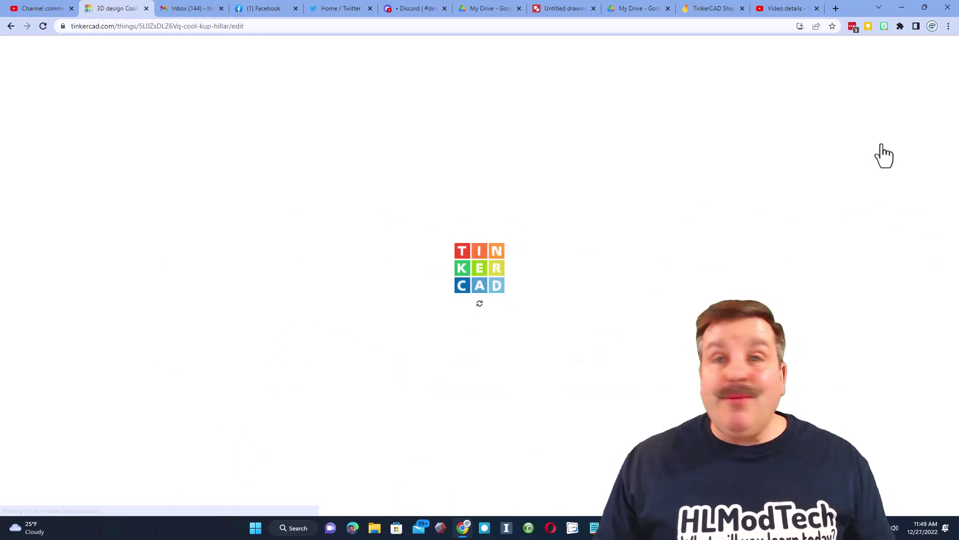
{"action": "left_click", "coordinate": [943, 134]}
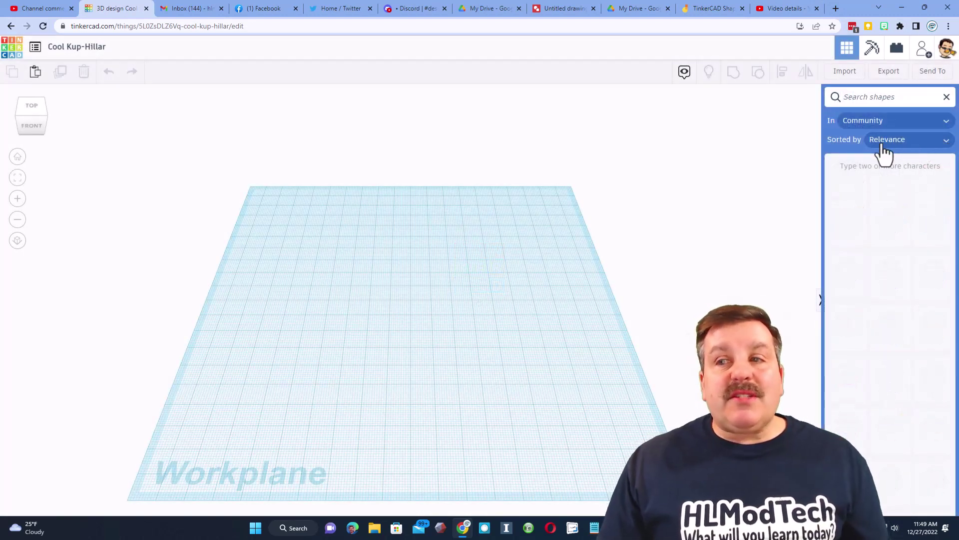
{"action": "left_click", "coordinate": [870, 97]}
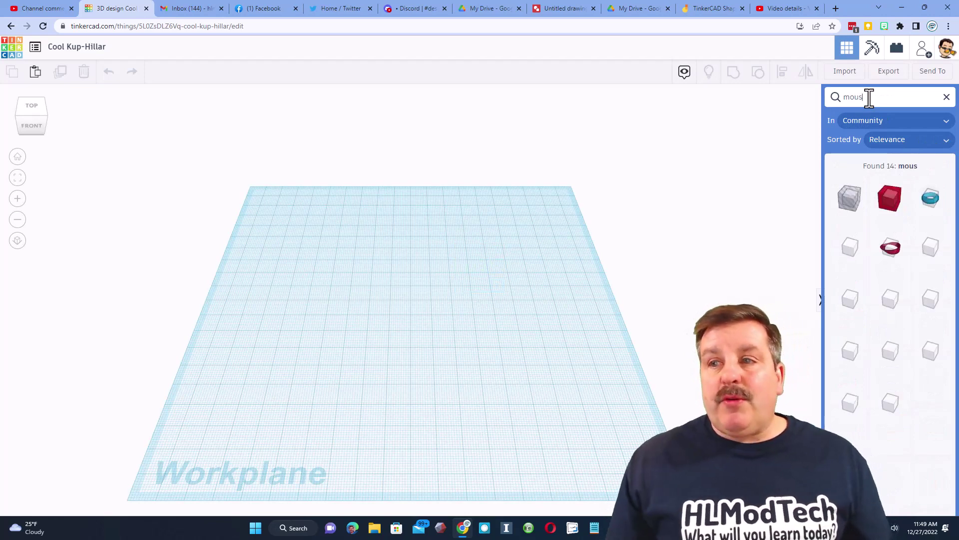
Place the moustache on the workplane and title the design 'mustache charm'.
{"action": "left_click_drag", "start_coordinate": [852, 242], "coordinate": [408, 289]}
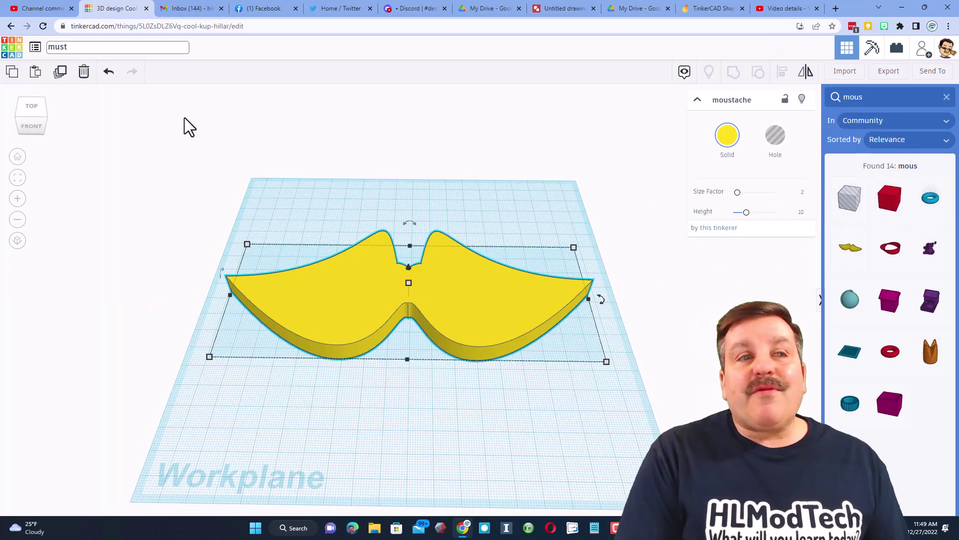
{"action": "type", "text": "mus"}
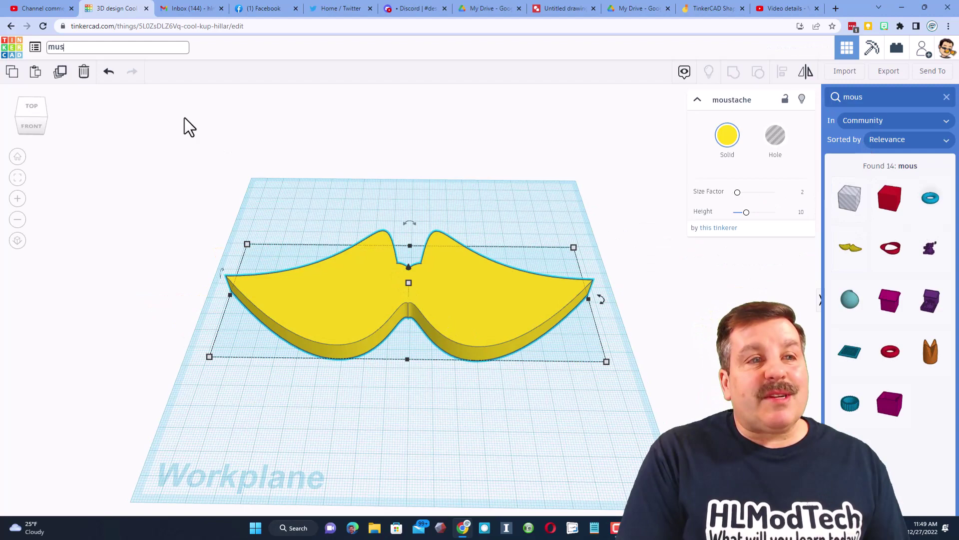
{"action": "type", "text": "tache "}
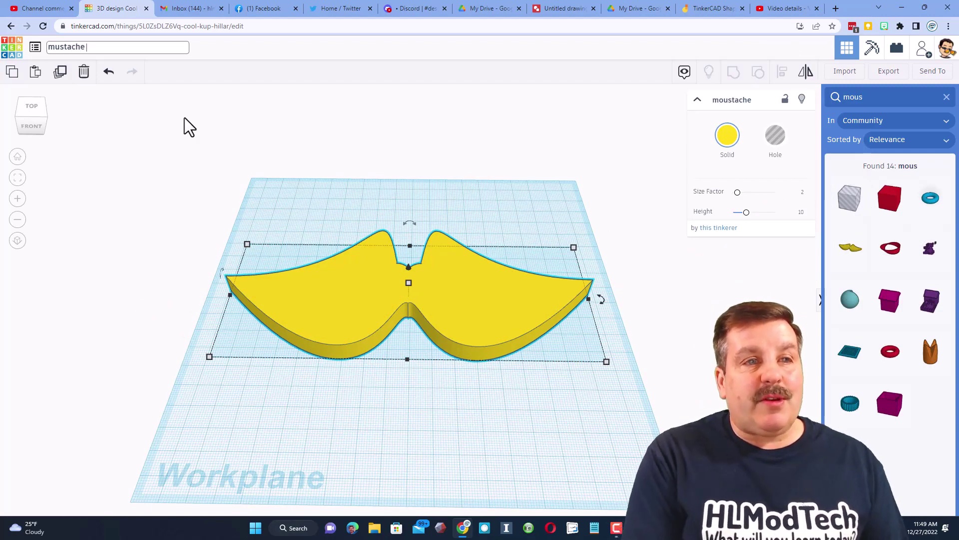
{"action": "type", "text": "chap"}
{"action": "type", "text": "rm"}
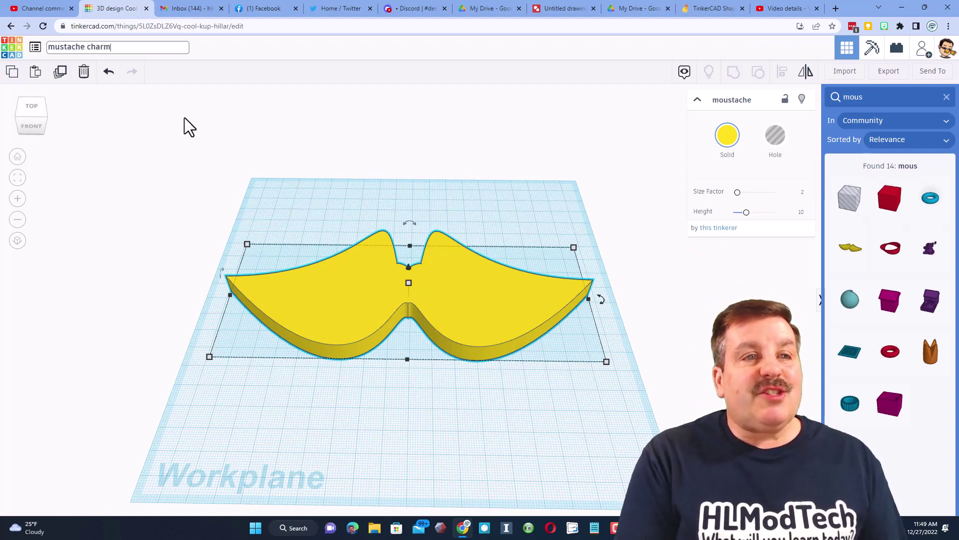
{"action": "left_click", "coordinate": [565, 268]}
{"action": "left_click", "coordinate": [530, 302]}
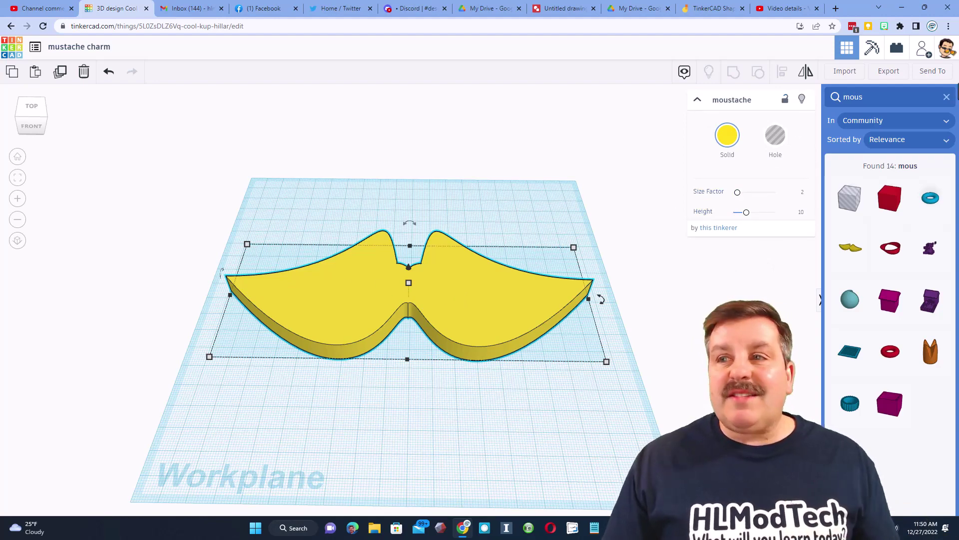
Export the moustache shape as mustache charm.svg.
{"action": "left_click", "coordinate": [891, 74]}
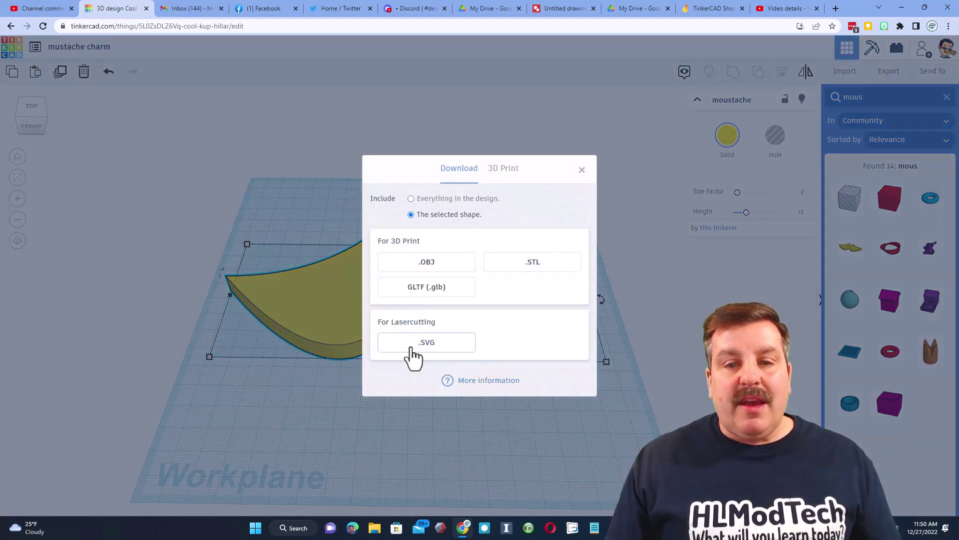
{"action": "left_click", "coordinate": [411, 345]}
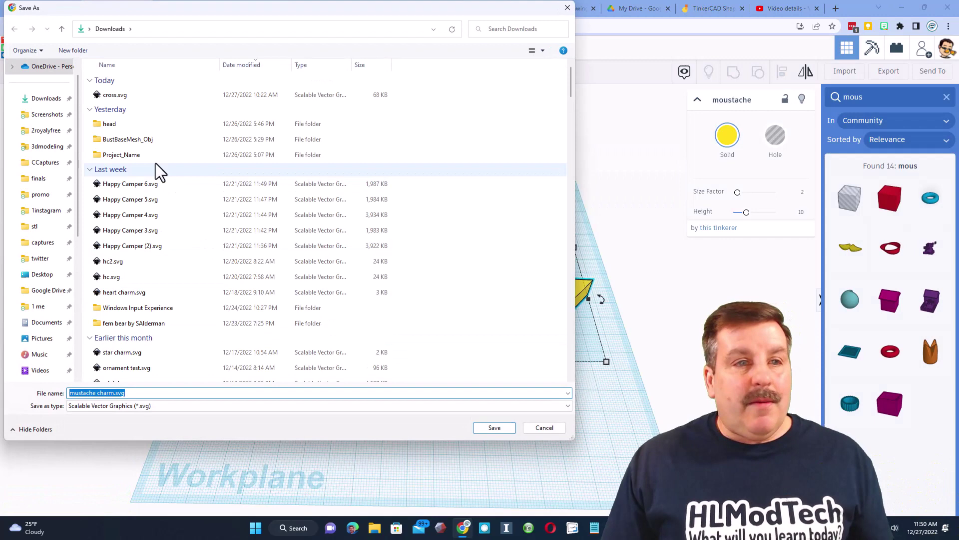
{"action": "left_click", "coordinate": [495, 428]}
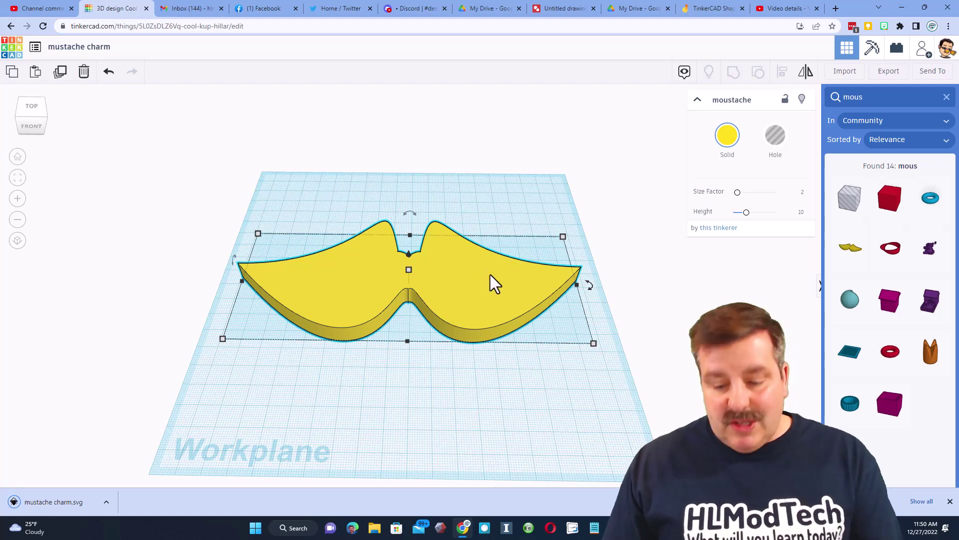
Delete the original moustache and import mustache charm.svg centred on Art.
{"action": "key", "text": "Delete"}
{"action": "left_click", "coordinate": [844, 71]}
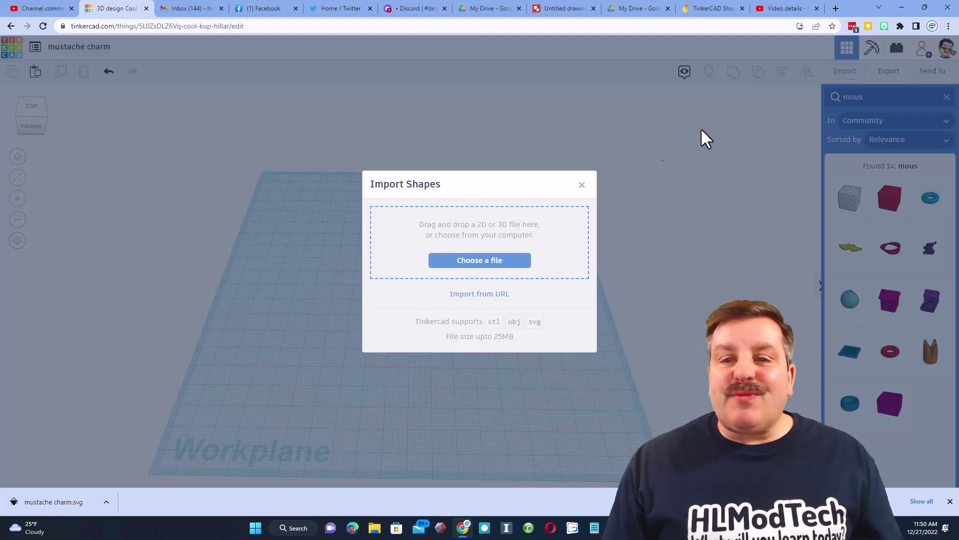
{"action": "left_click", "coordinate": [468, 260]}
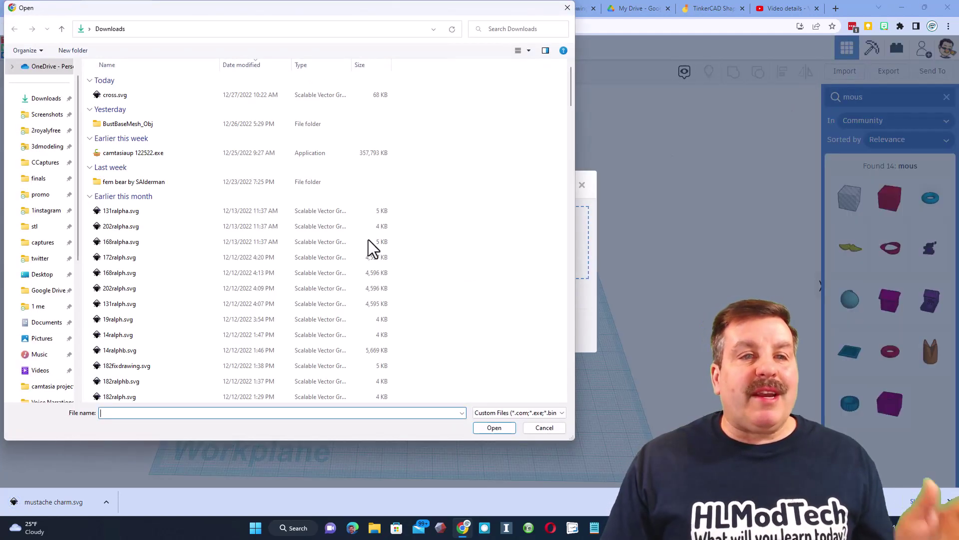
{"action": "double_click", "coordinate": [142, 98]}
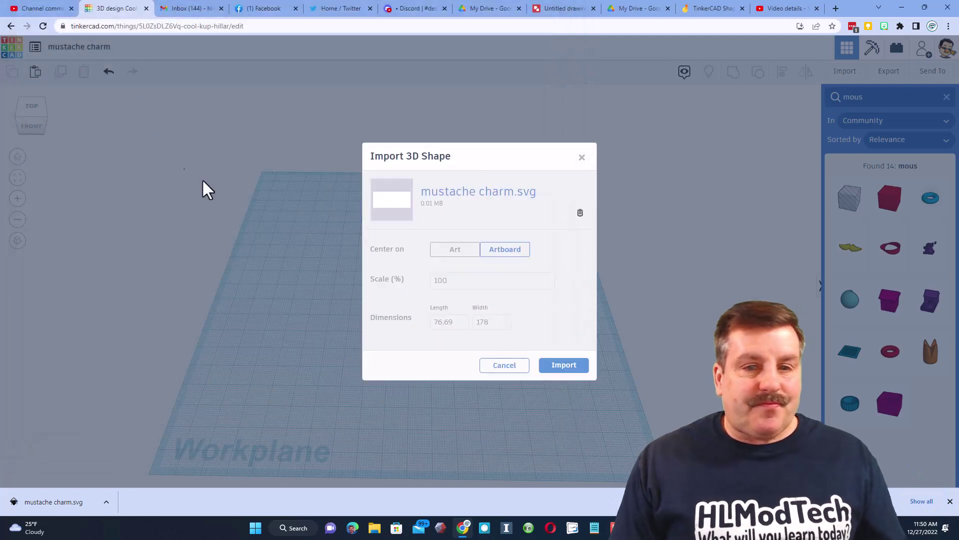
{"action": "left_click", "coordinate": [443, 248]}
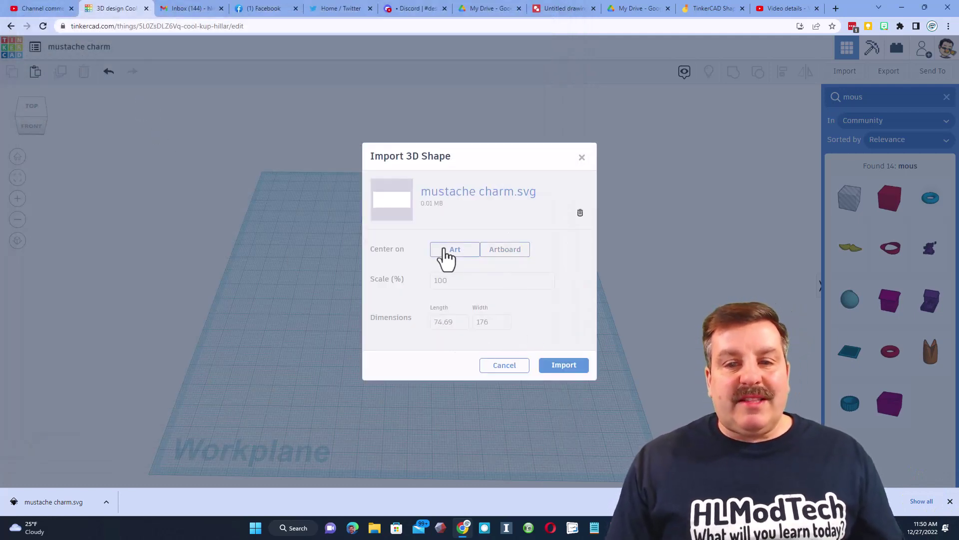
{"action": "left_click", "coordinate": [562, 365]}
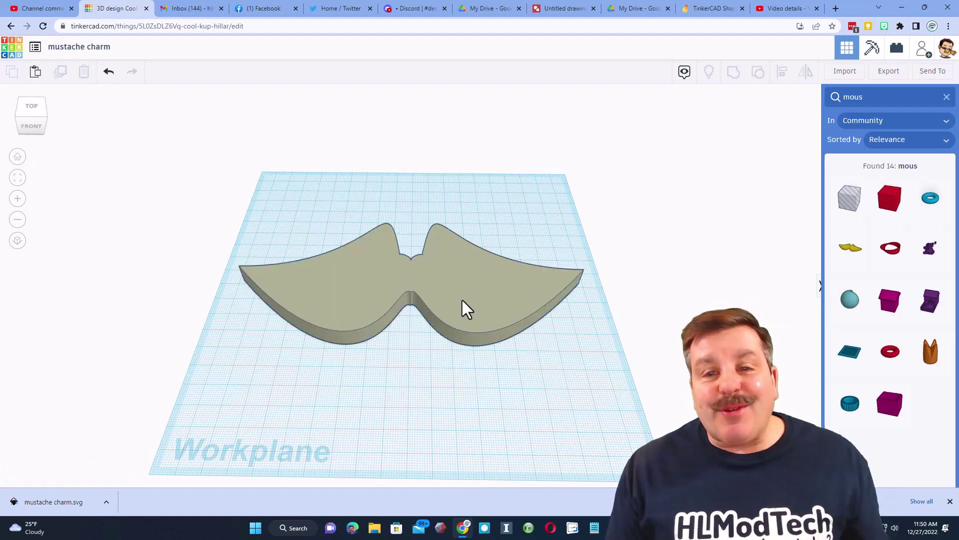
Make the moustache an Outer Line outline with higher quality and Round corners.
{"action": "left_click", "coordinate": [466, 303]}
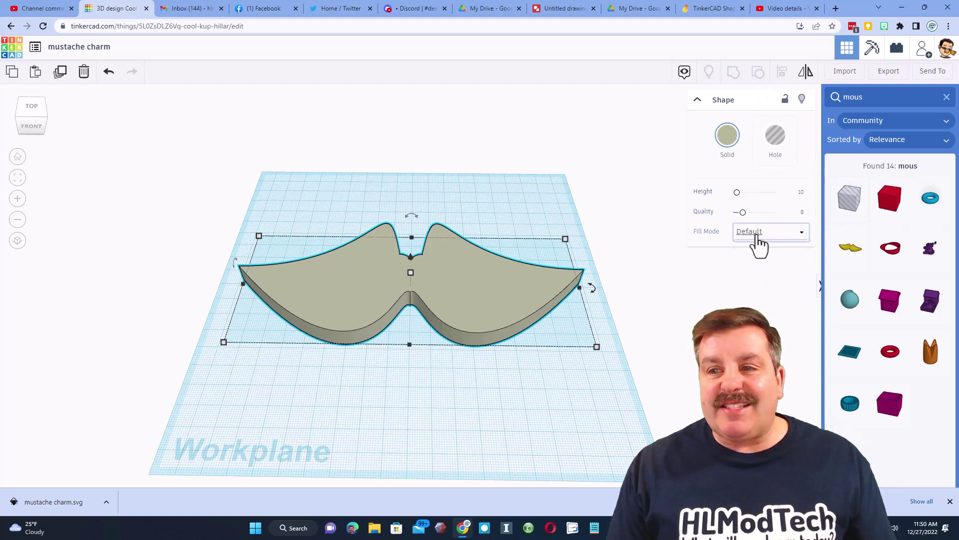
{"action": "left_click", "coordinate": [760, 263]}
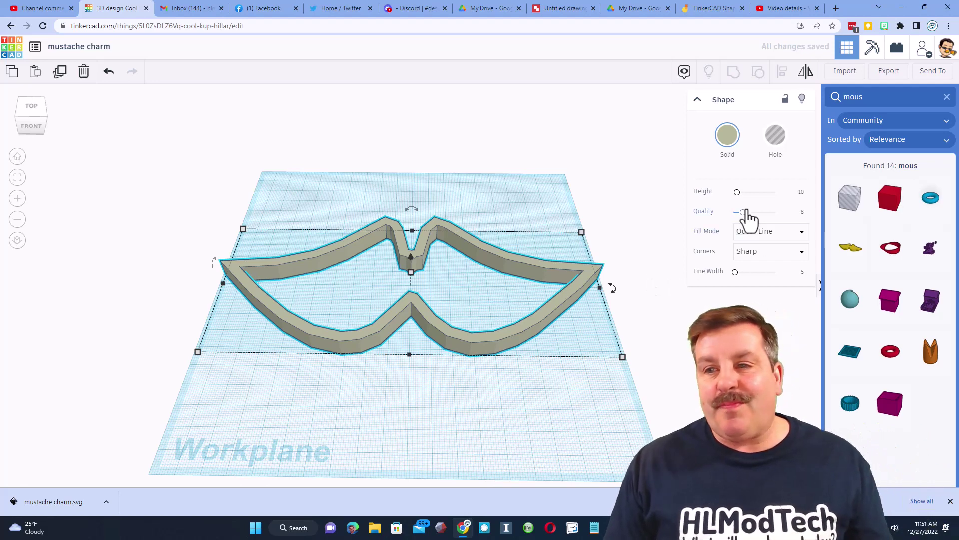
{"action": "left_click_drag", "start_coordinate": [795, 215], "coordinate": [805, 215]}
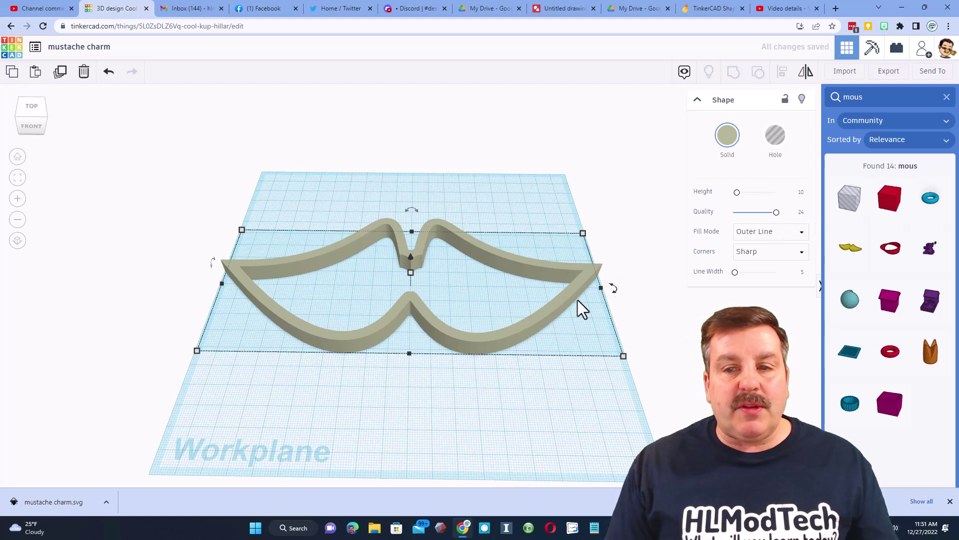
{"action": "left_click", "coordinate": [355, 300]}
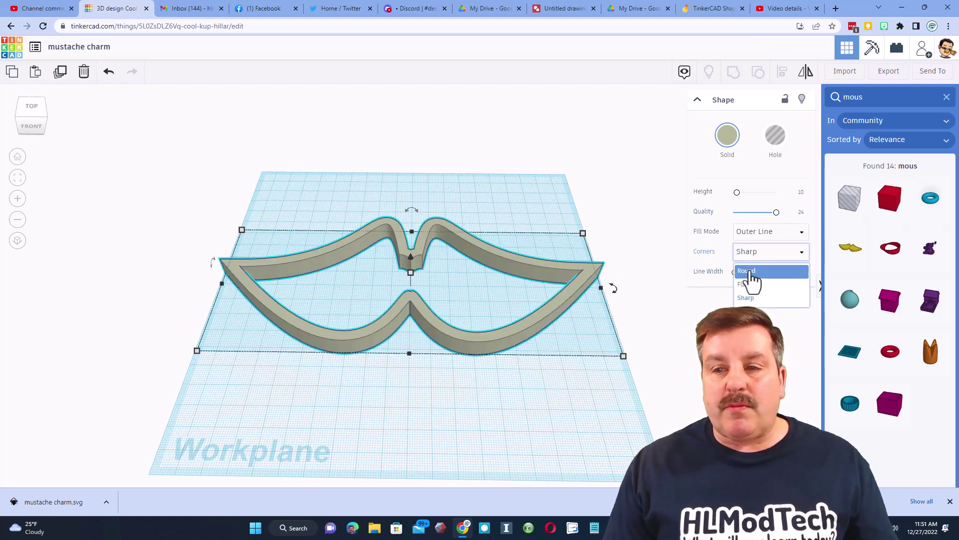
{"action": "left_click", "coordinate": [749, 271]}
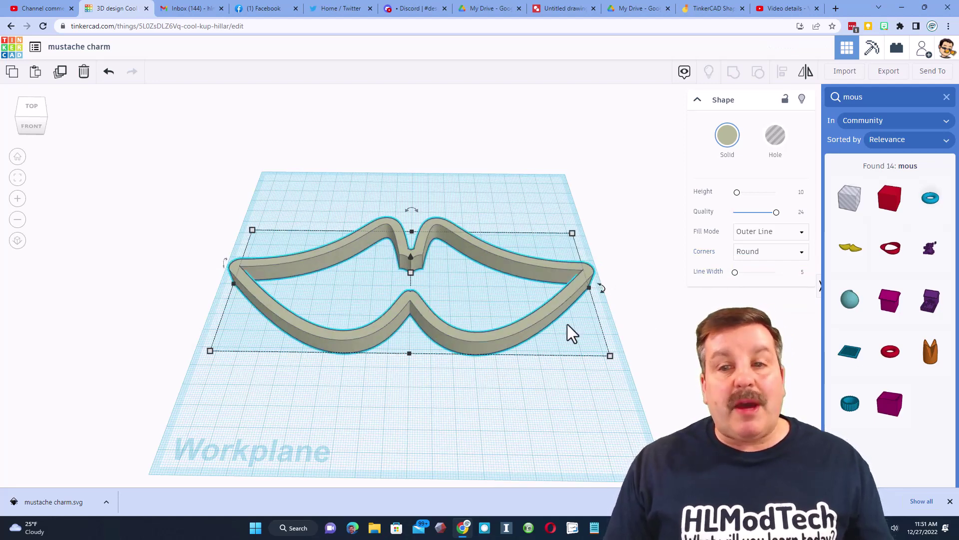
Scale the moustache down proportionally to about 42.49 x 19.35 and reposition it.
{"action": "left_click_drag", "start_coordinate": [607, 355], "coordinate": [287, 252]}
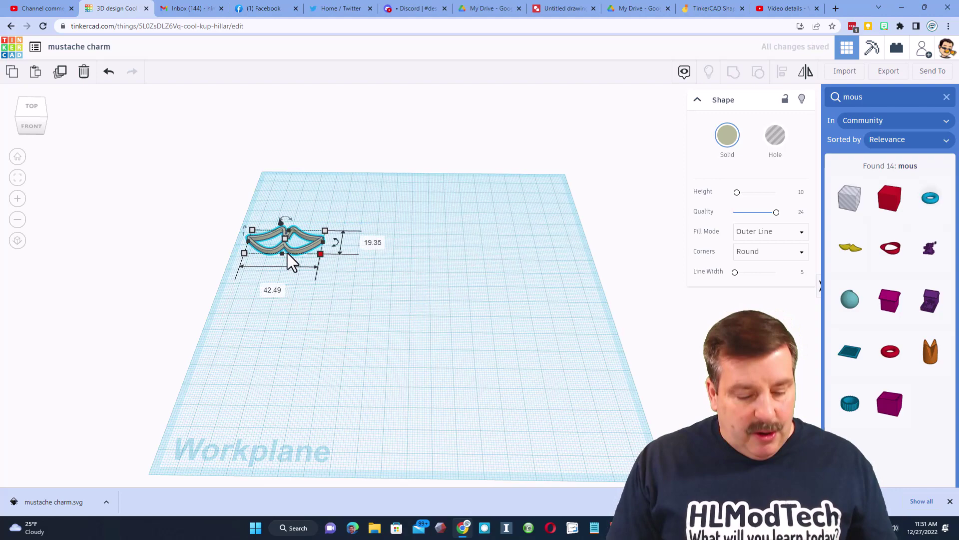
{"action": "scroll", "coordinate": [287, 252], "scroll_direction": "up", "scroll_amount": 2}
{"action": "scroll", "coordinate": [287, 254], "scroll_direction": "up", "scroll_amount": 3}
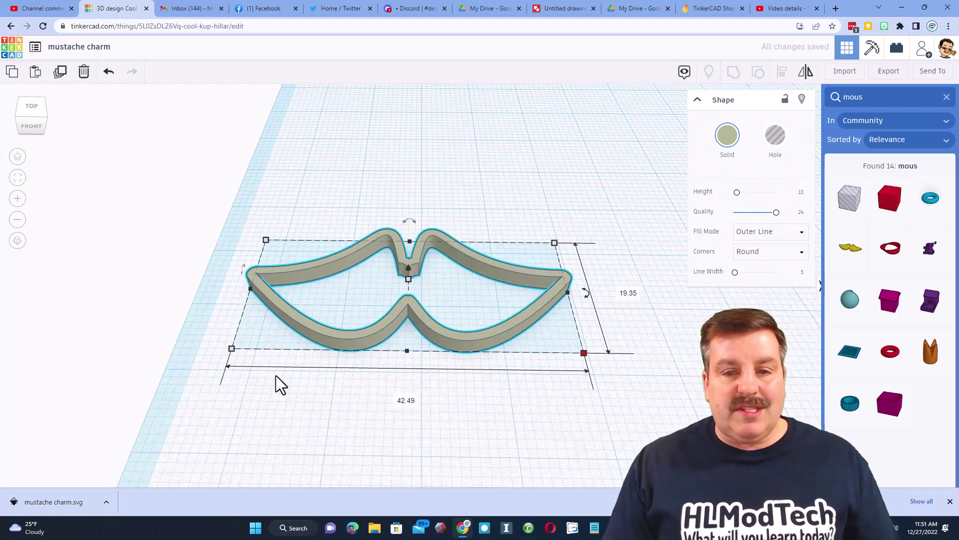
{"action": "left_click_drag", "start_coordinate": [499, 331], "coordinate": [529, 342]}
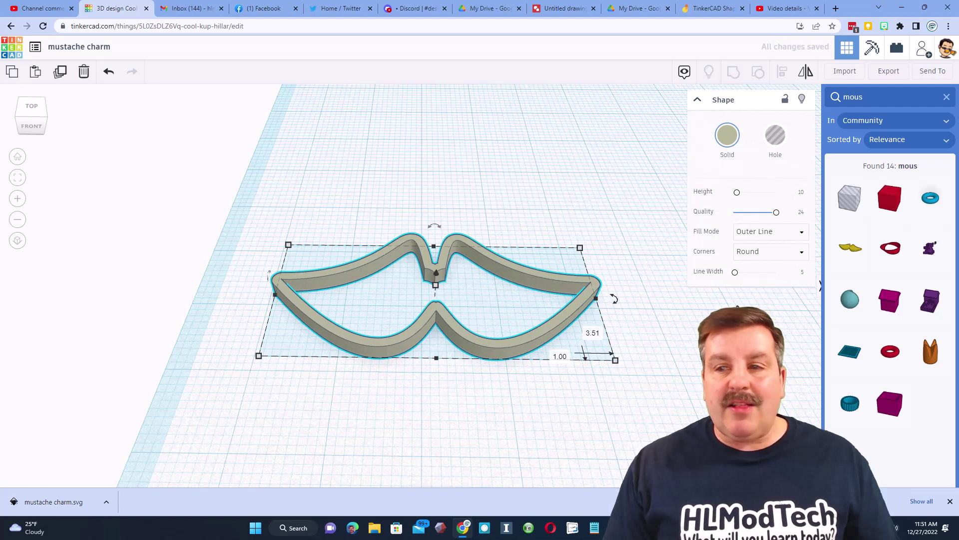
Increase the outline's line width to 7, then to 10.
{"action": "left_click", "coordinate": [802, 272]}
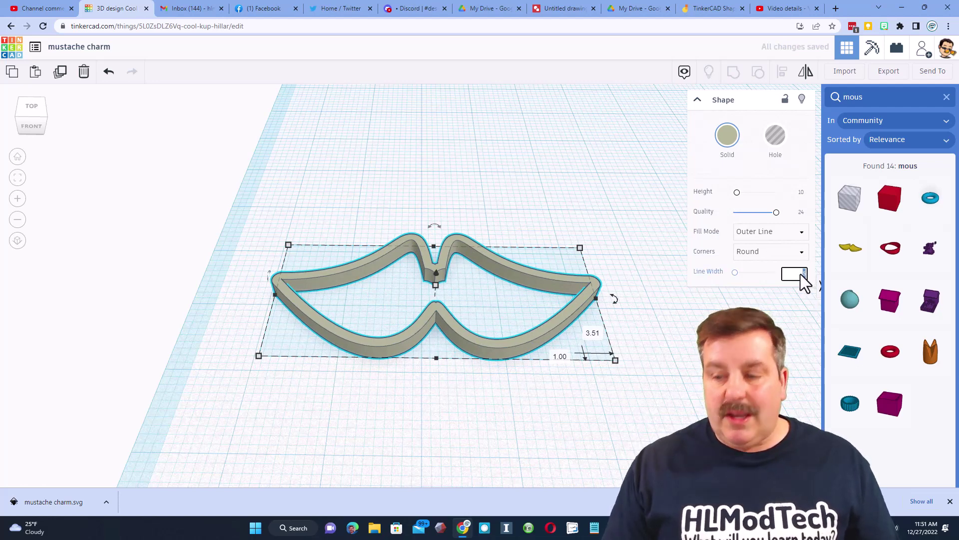
{"action": "type", "text": "7"}
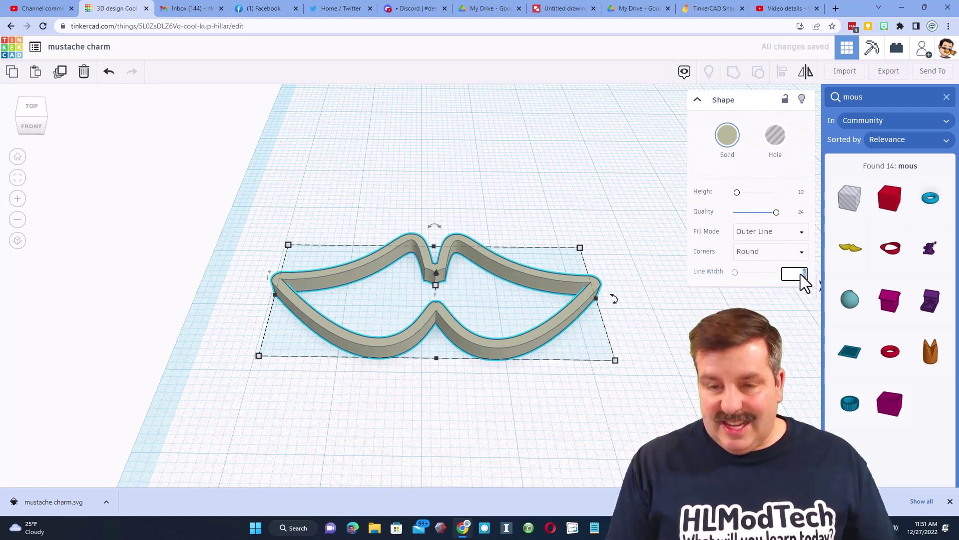
{"action": "key", "text": "Return"}
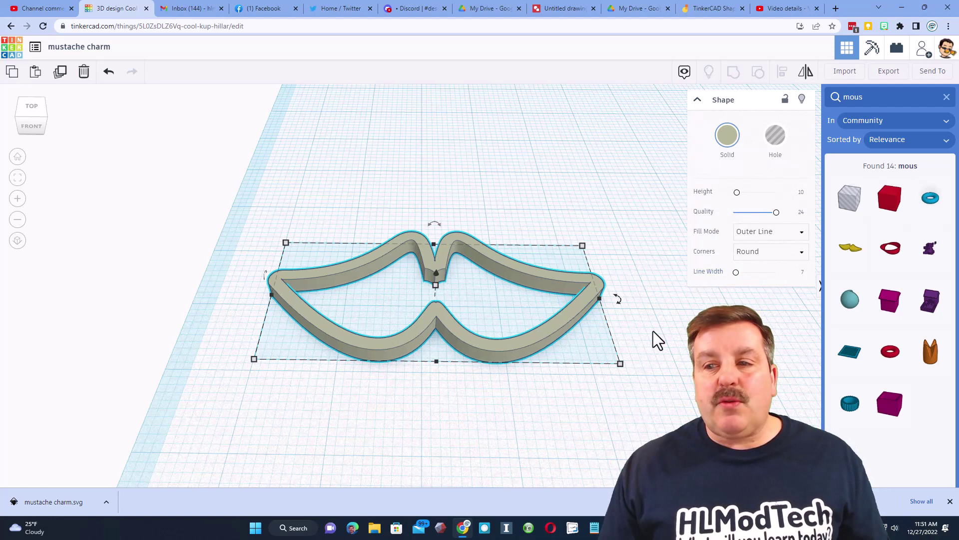
{"action": "left_click", "coordinate": [798, 272]}
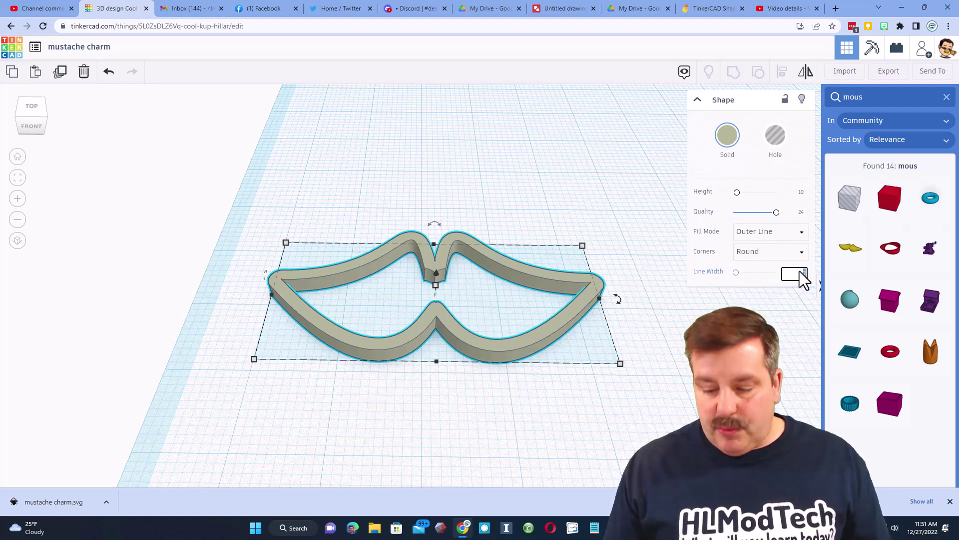
{"action": "type", "text": "10"}
{"action": "key", "text": "Return"}
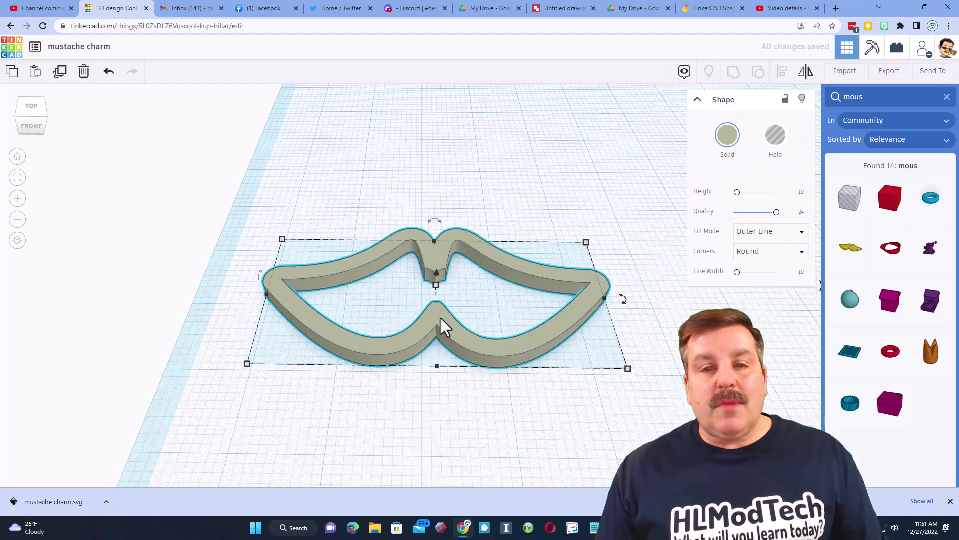
{"action": "right_click_drag", "start_coordinate": [393, 302], "coordinate": [572, 373]}
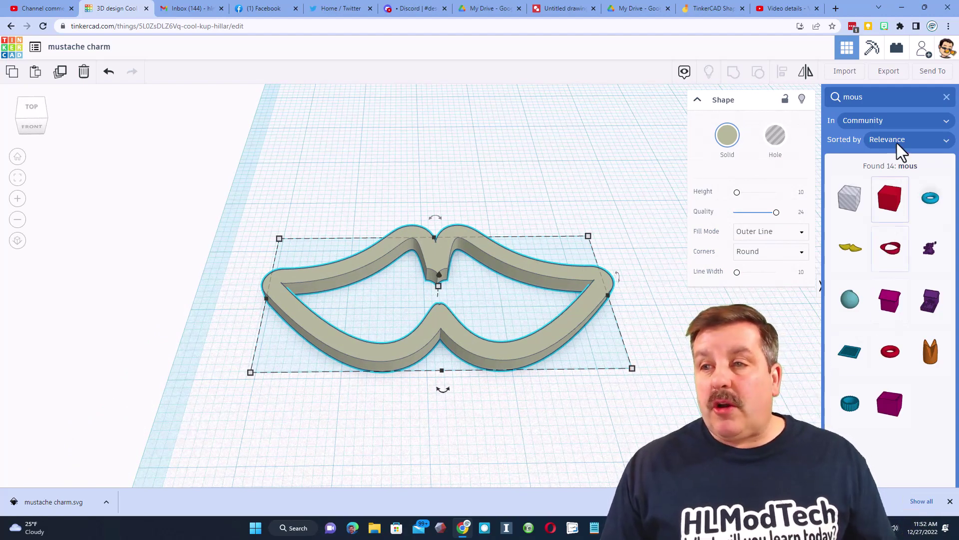
{"action": "left_click", "coordinate": [946, 98]}
Add a Tube with radius 4 and wall thickness 1.5 over the moustache's right end.
{"action": "left_click_drag", "start_coordinate": [890, 431], "coordinate": [583, 226]}
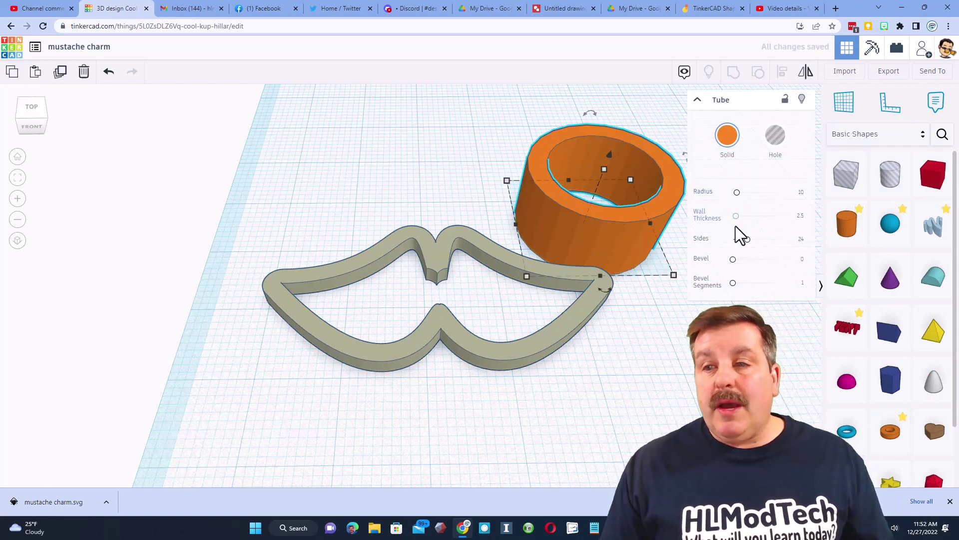
{"action": "left_click_drag", "start_coordinate": [746, 240], "coordinate": [776, 239]}
{"action": "left_click", "coordinate": [801, 192]}
{"action": "type", "text": "4"}
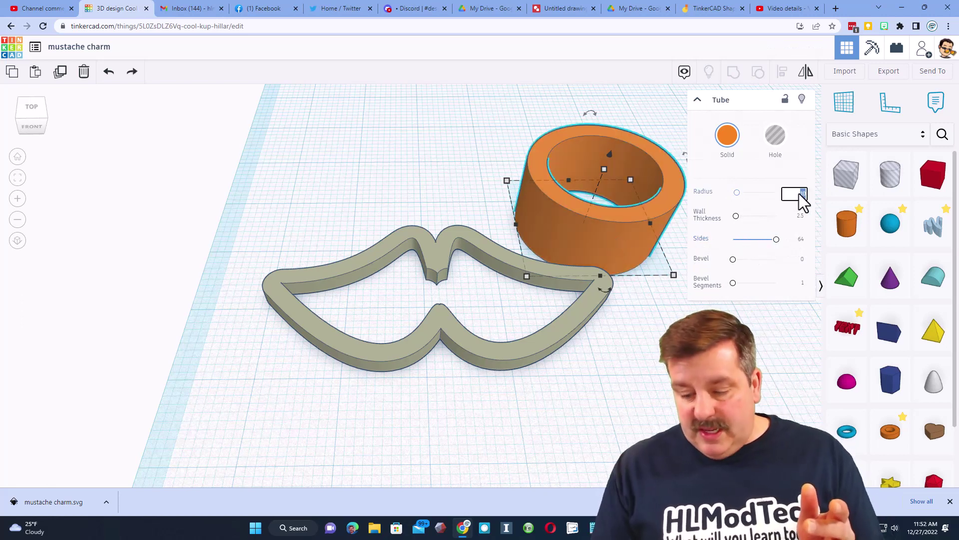
{"action": "key", "text": "Return"}
{"action": "left_click", "coordinate": [801, 217]}
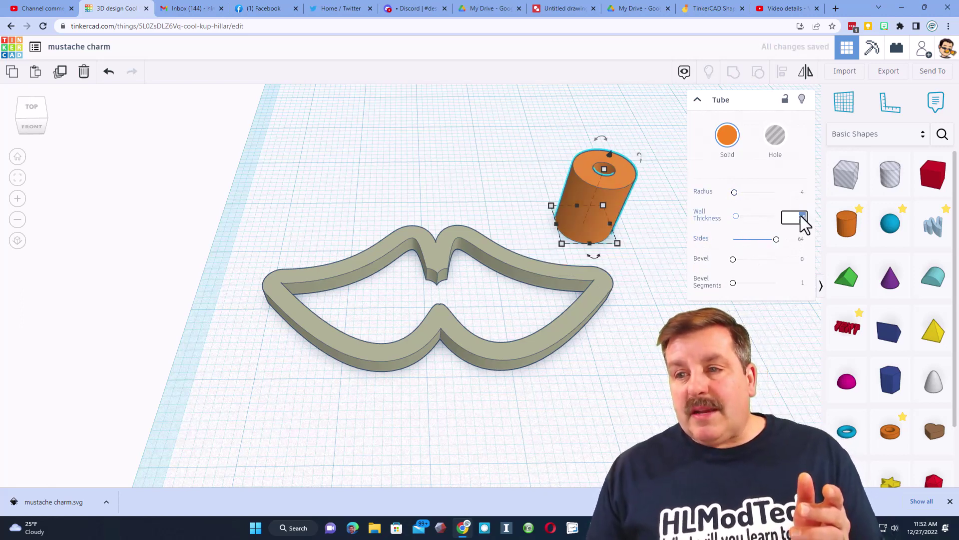
{"action": "type", "text": "1.5"}
{"action": "key", "text": "Return"}
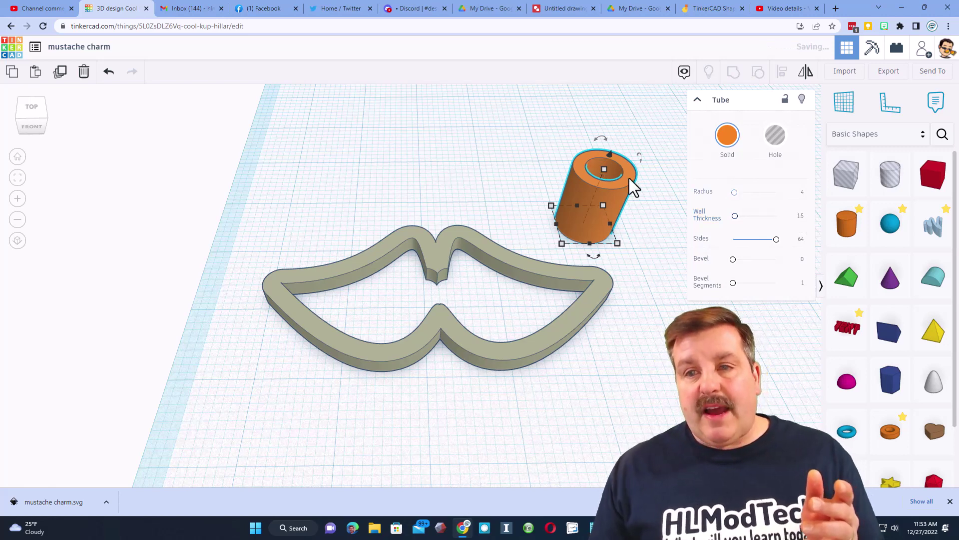
{"action": "left_click_drag", "start_coordinate": [604, 210], "coordinate": [574, 235]}
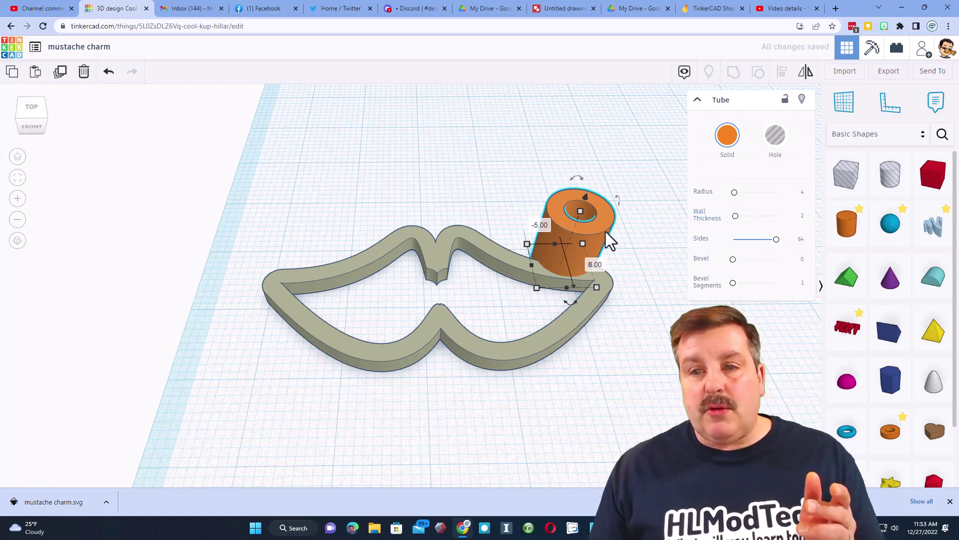
Set the tube height to 3 and slide it to the moustache's right tip.
{"action": "left_click", "coordinate": [494, 266]}
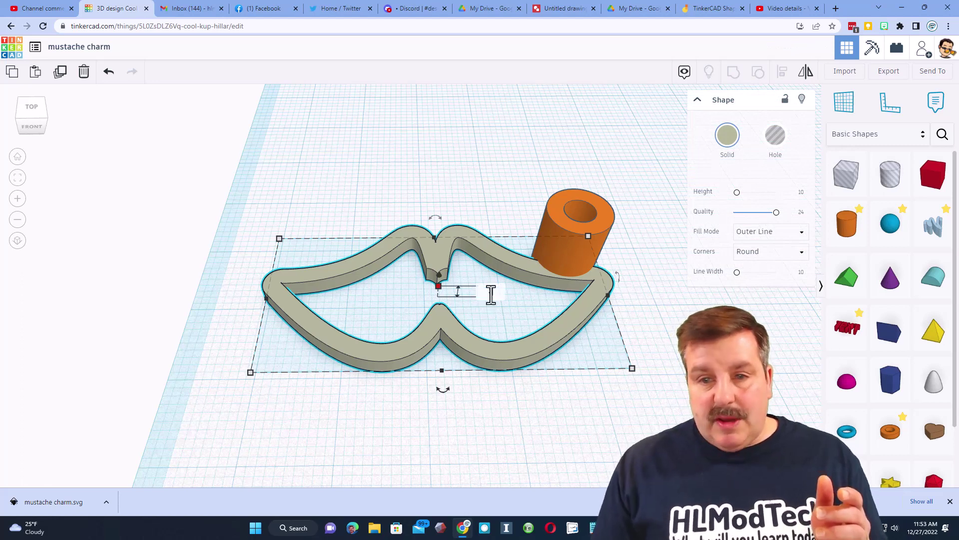
{"action": "left_click", "coordinate": [561, 253]}
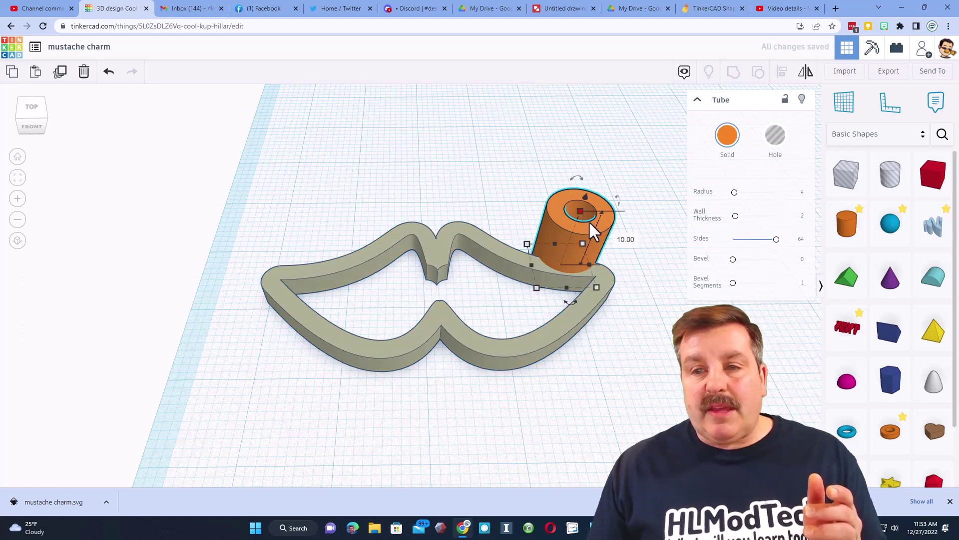
{"action": "key", "text": "Return"}
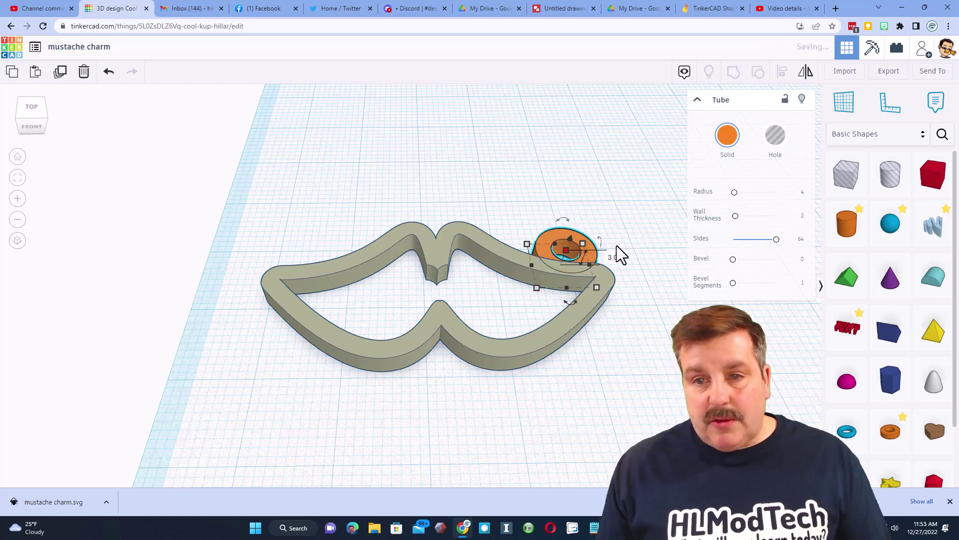
{"action": "left_click_drag", "start_coordinate": [575, 249], "coordinate": [615, 259]}
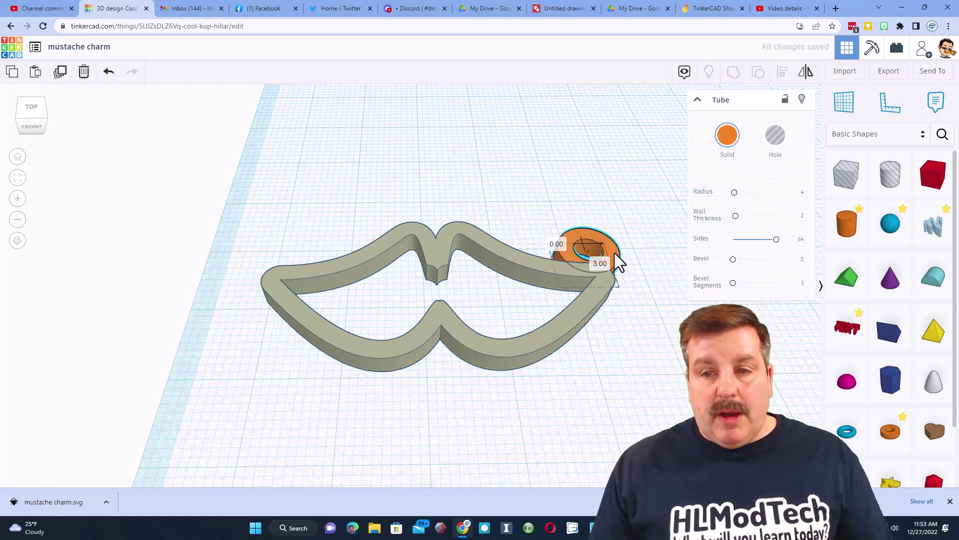
Group the moustache and tube into one charm and view it from the top.
{"action": "left_click", "coordinate": [663, 293]}
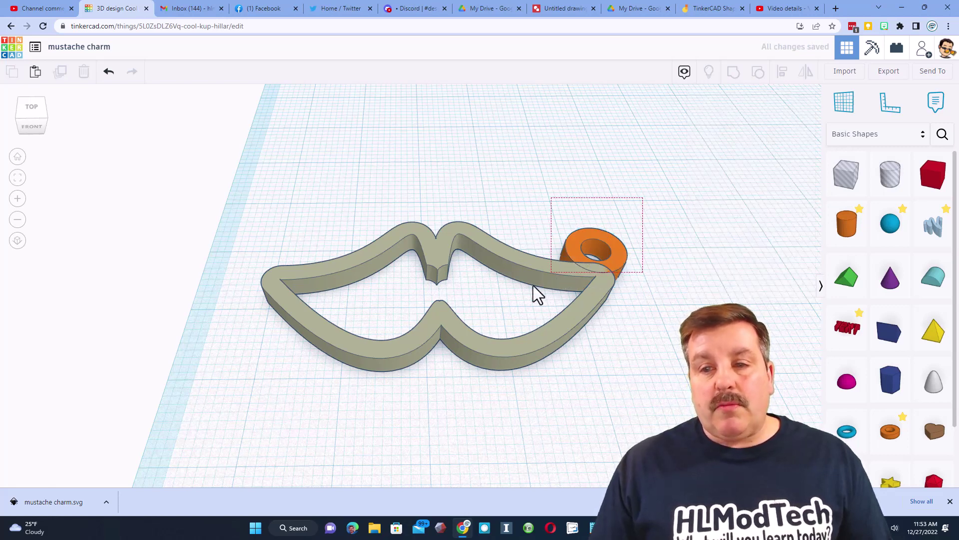
{"action": "key", "text": "ctrl+a"}
{"action": "left_click", "coordinate": [733, 73]}
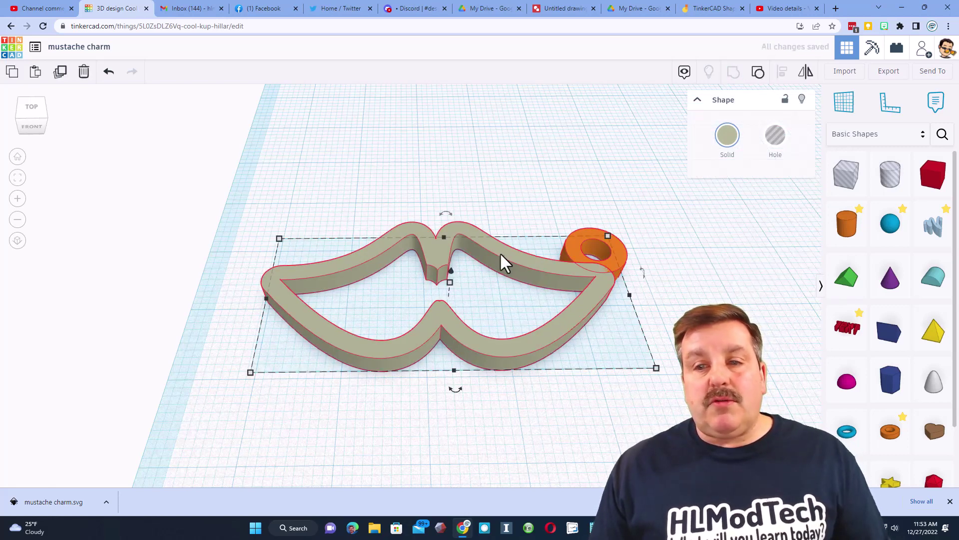
{"action": "right_click_drag", "start_coordinate": [506, 229], "coordinate": [514, 272]}
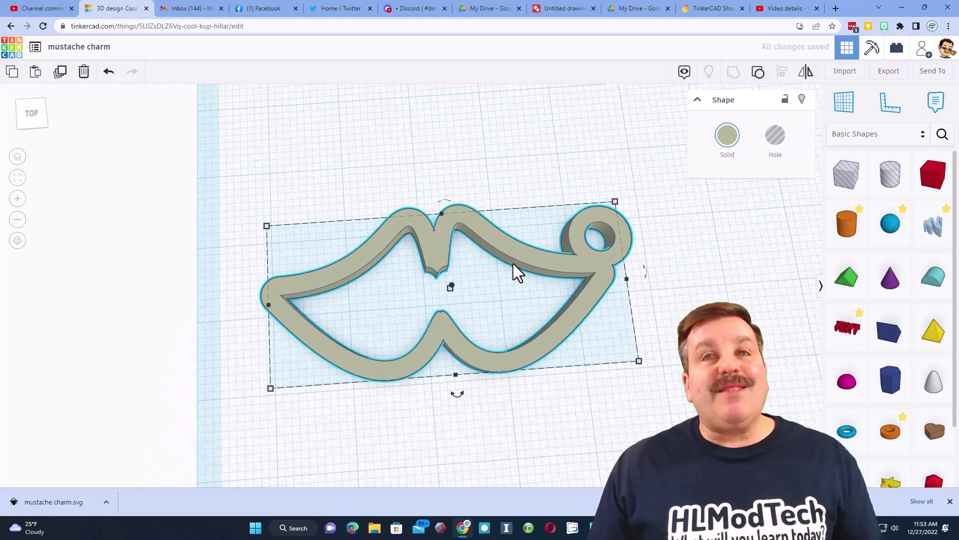
Export the grouped charm as a laser-cutting SVG, mustache charm.svg, in the 3dmodeling folder.
{"action": "left_click", "coordinate": [888, 72]}
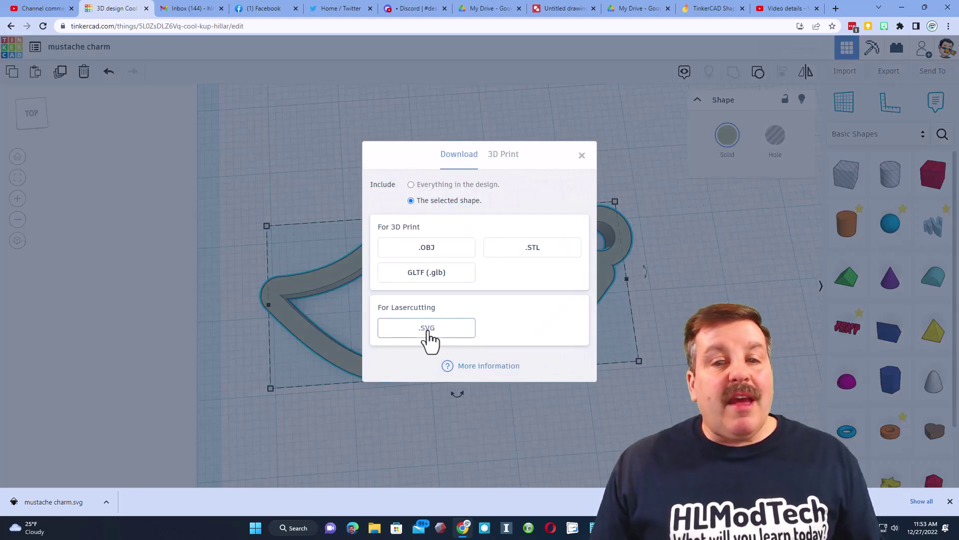
{"action": "left_click", "coordinate": [418, 330]}
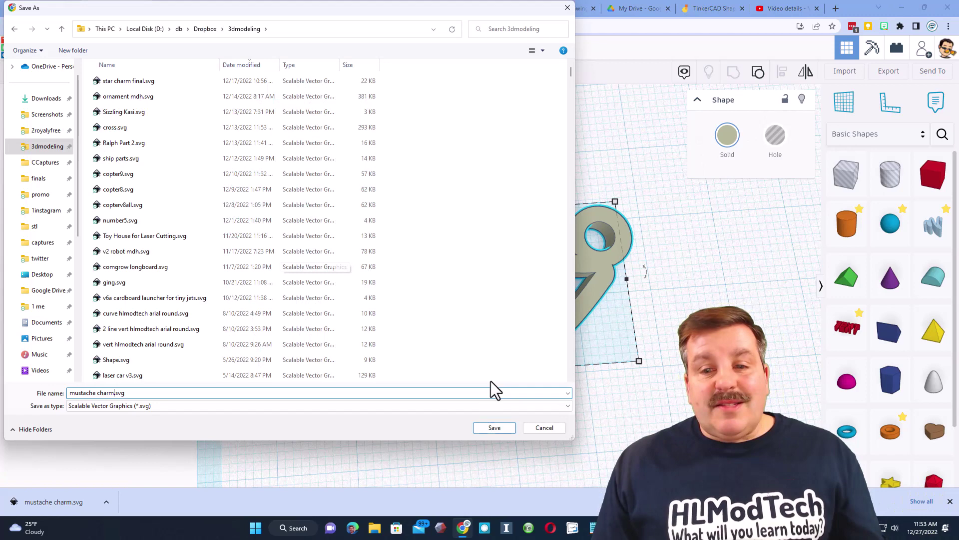
{"action": "left_click", "coordinate": [497, 429]}
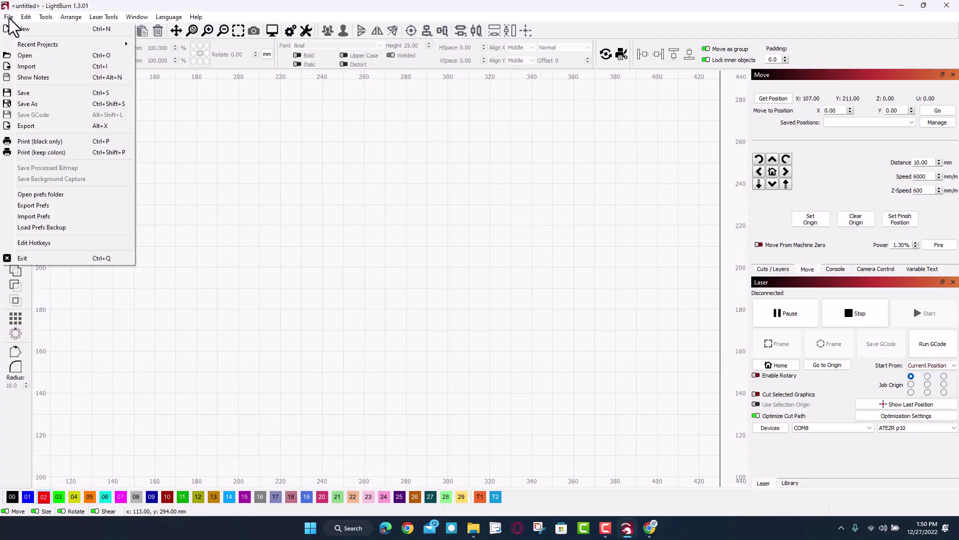
Import mustache charm.svg into LightBurn and scale it to about 30.7 x 14 mm.
{"action": "left_click", "coordinate": [22, 70]}
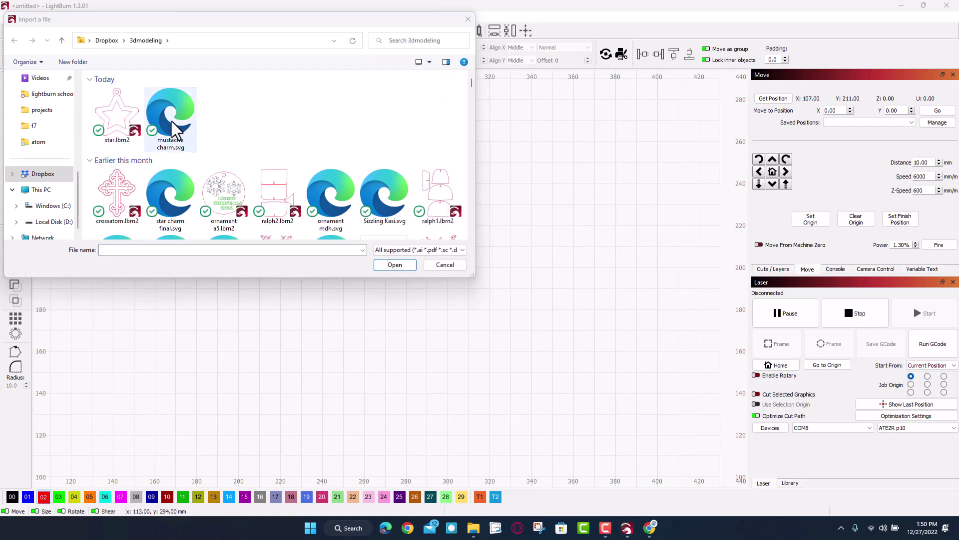
{"action": "double_click", "coordinate": [172, 128]}
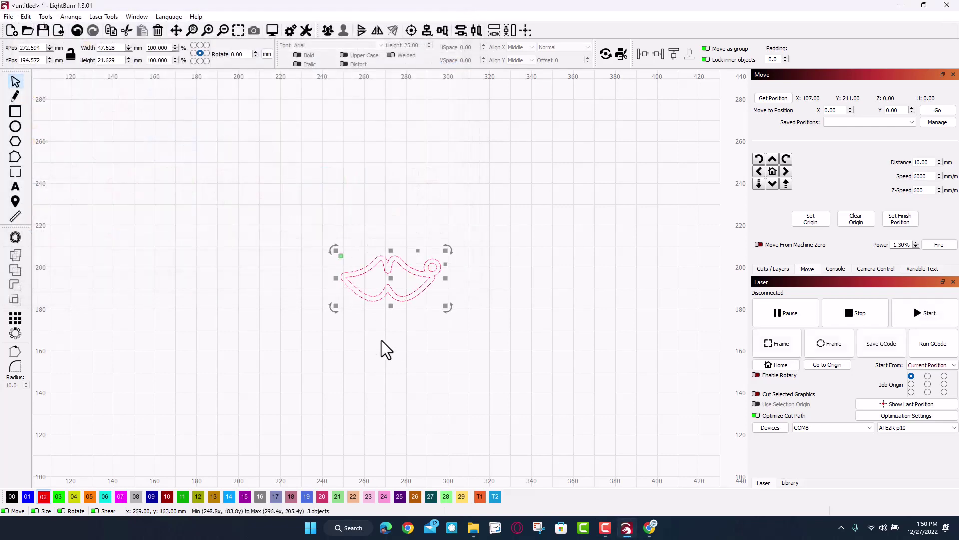
{"action": "scroll", "coordinate": [381, 341], "scroll_direction": "up", "scroll_amount": 2}
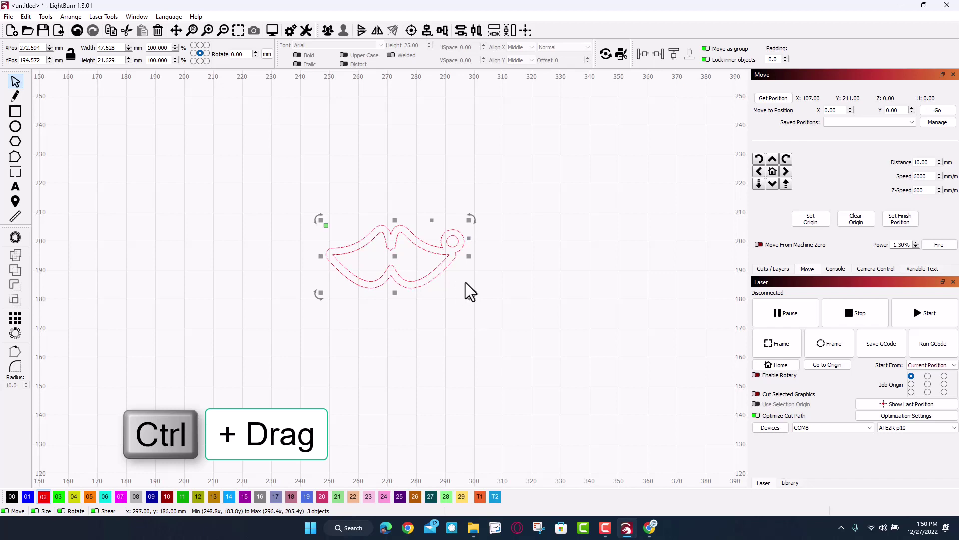
{"action": "mouse_move", "coordinate": [465, 293]}
{"action": "left_mouse_down", "text": "ctrl"}
{"action": "mouse_move", "coordinate": [443, 281]}
{"action": "mouse_move", "coordinate": [543, 352]}
{"action": "mouse_move", "coordinate": [434, 281]}
{"action": "mouse_move", "coordinate": [427, 289]}
{"action": "mouse_move", "coordinate": [467, 312]}
{"action": "left_mouse_up", "text": "ctrl"}
{"action": "left_click", "coordinate": [427, 290]}
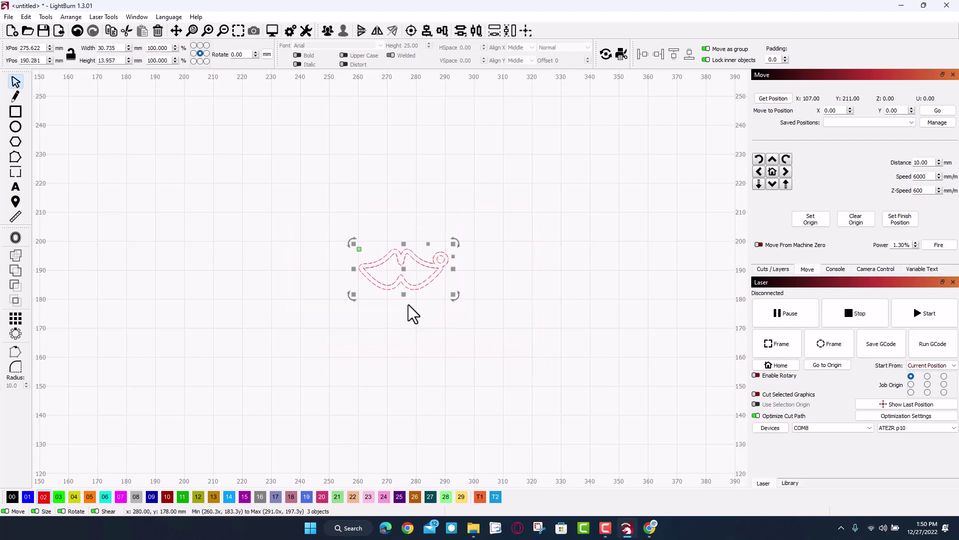
{"action": "left_click", "coordinate": [446, 314]}
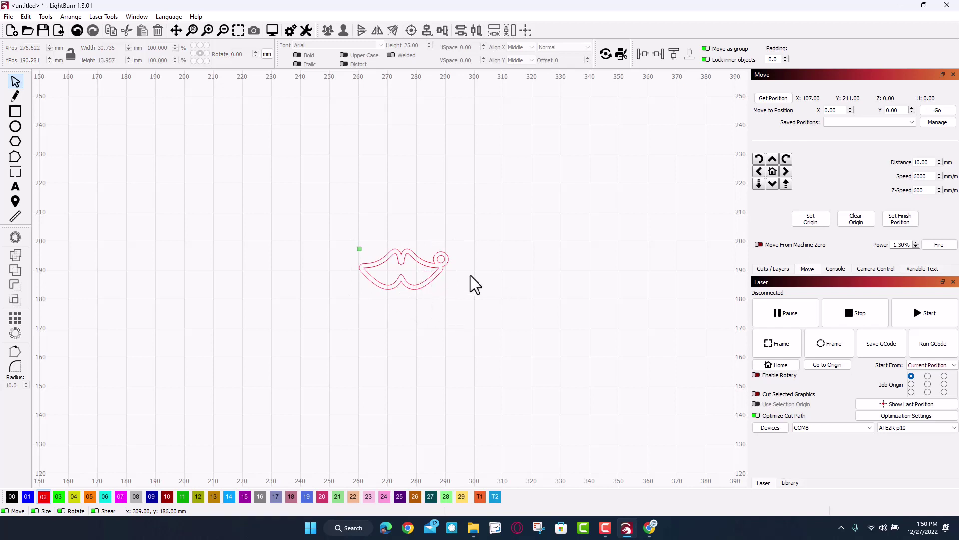
Set the cut layer to 200 mm/min speed and 4 passes at 100% power.
{"action": "left_click", "coordinate": [772, 270]}
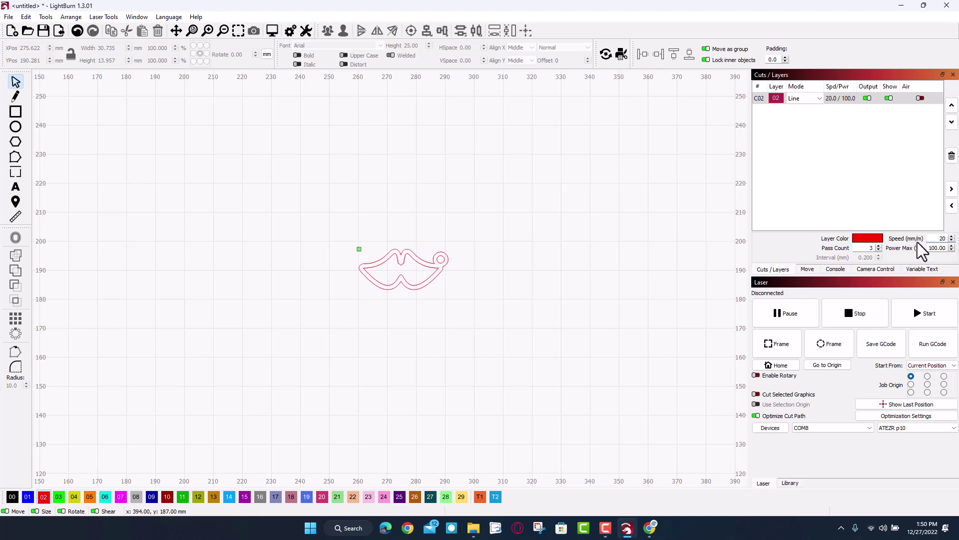
{"action": "type", "text": "0"}
{"action": "left_click", "coordinate": [879, 246]}
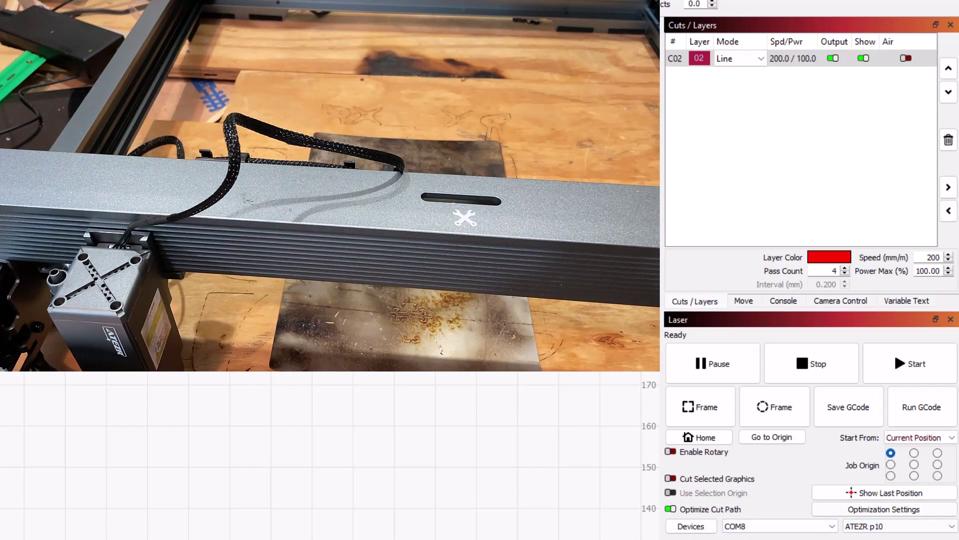
In the Move tab, jog the laser head along Y and right until it sits over the wood.
{"action": "left_click", "coordinate": [744, 301]}
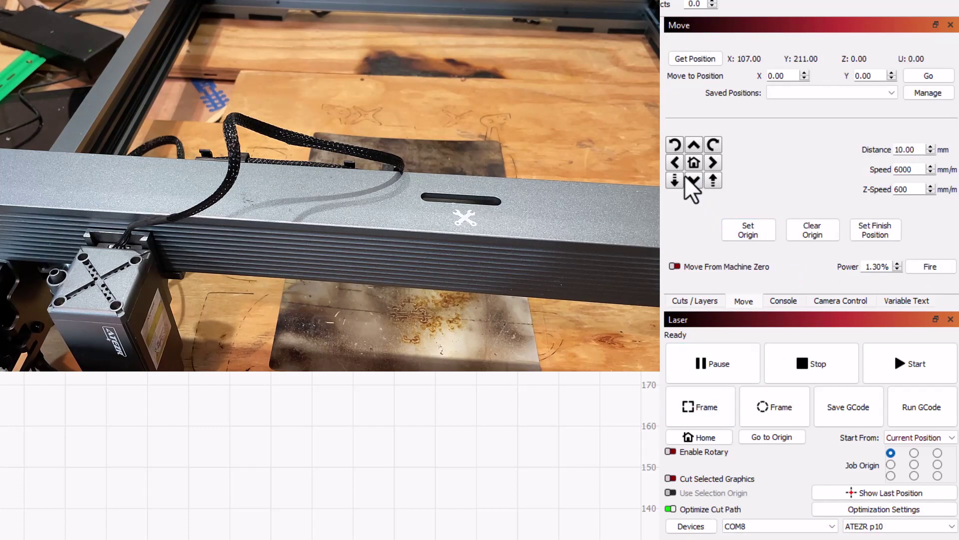
{"action": "left_click", "coordinate": [694, 146]}
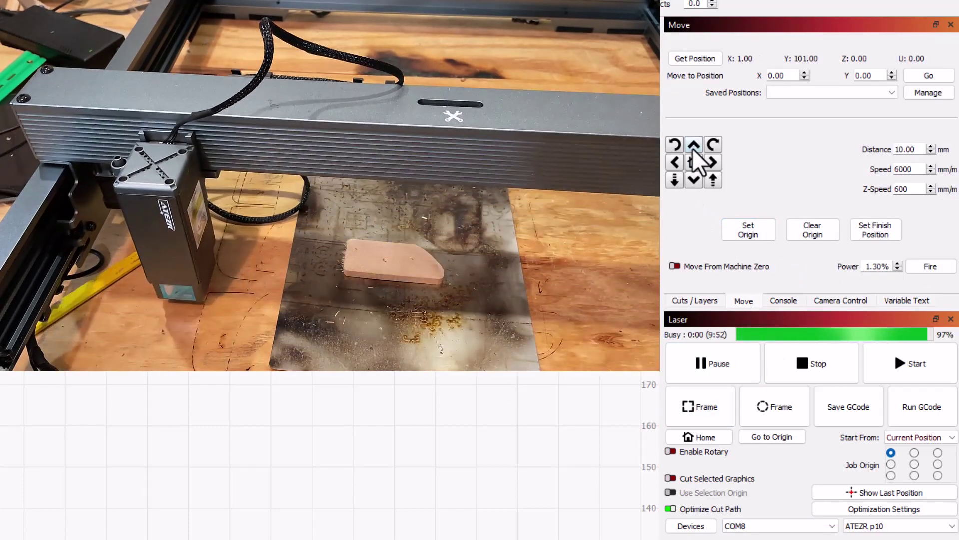
{"action": "left_click", "coordinate": [694, 149]}
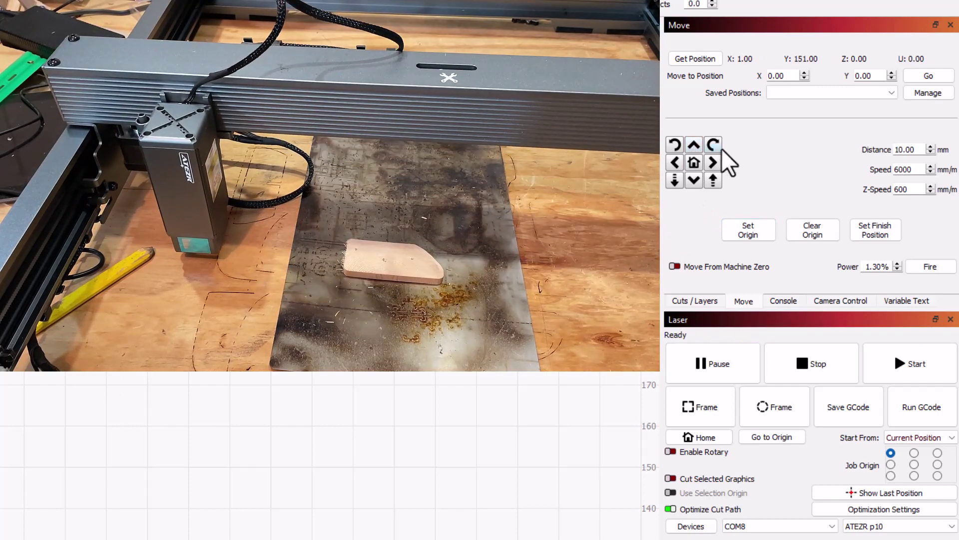
{"action": "left_click", "coordinate": [713, 163]}
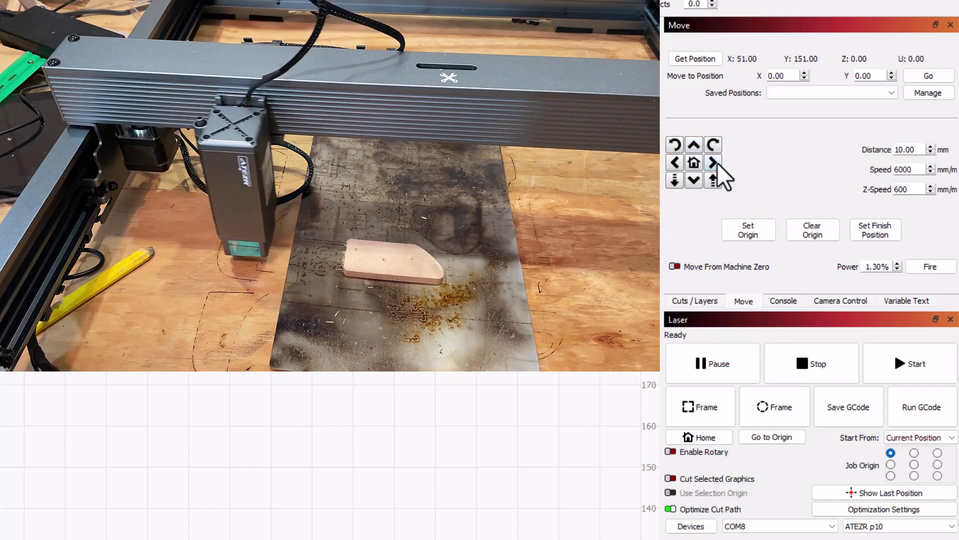
{"action": "left_click", "coordinate": [713, 162]}
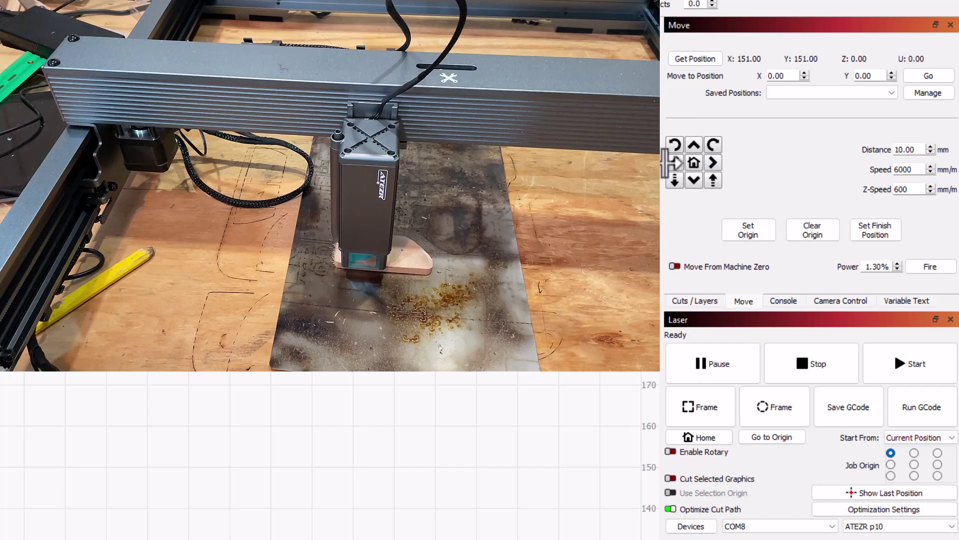
Fine-tune the head to X 141, Y 145 and set the job origin to bottom-left.
{"action": "left_click", "coordinate": [675, 162]}
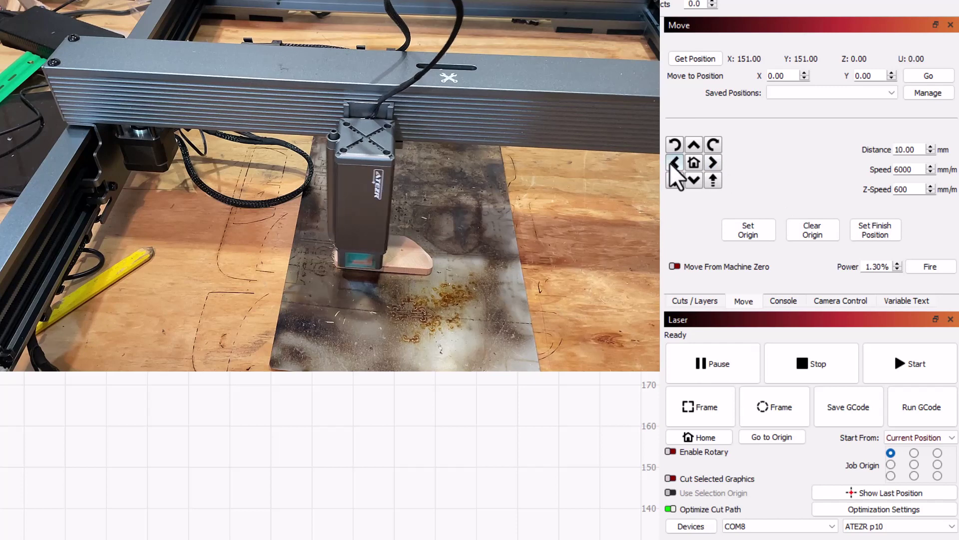
{"action": "left_click", "coordinate": [695, 183]}
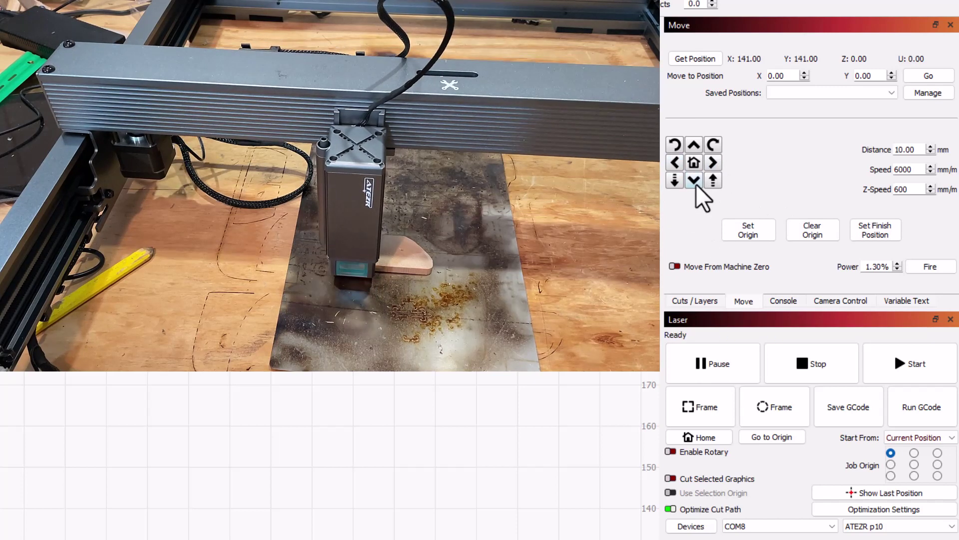
{"action": "left_click", "coordinate": [890, 476]}
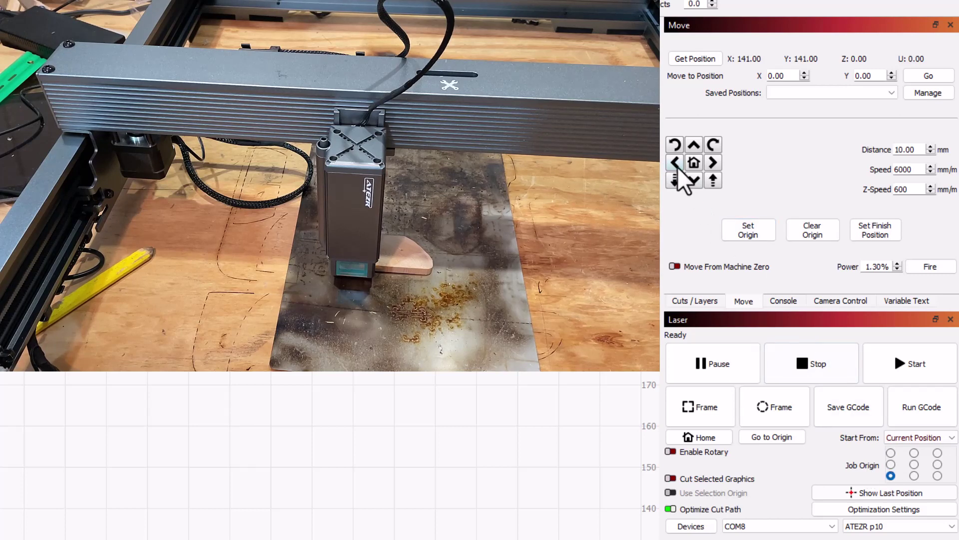
{"action": "left_click", "coordinate": [695, 145]}
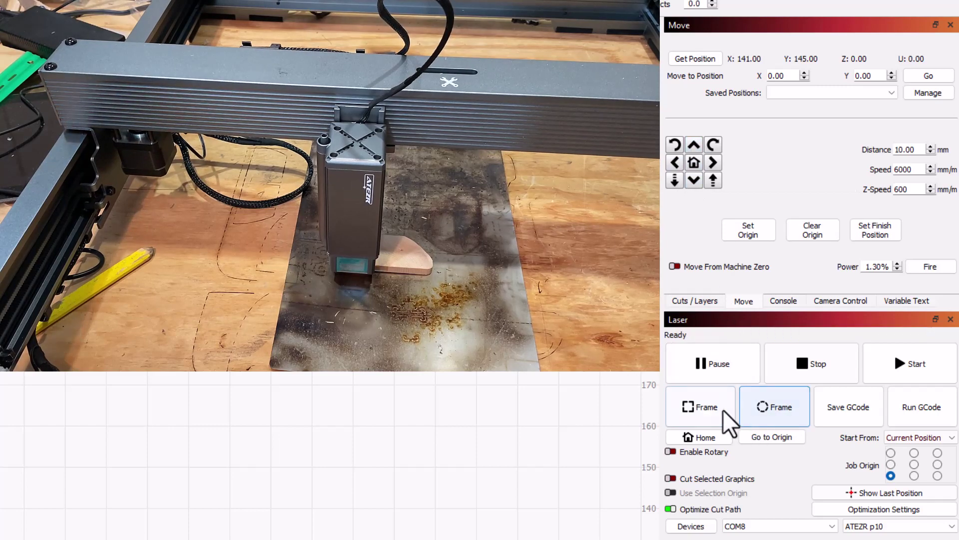
Frame the job repeatedly, nudging the head left then right to X 127, Y 145, until it fits the wood.
{"action": "left_click", "coordinate": [691, 404]}
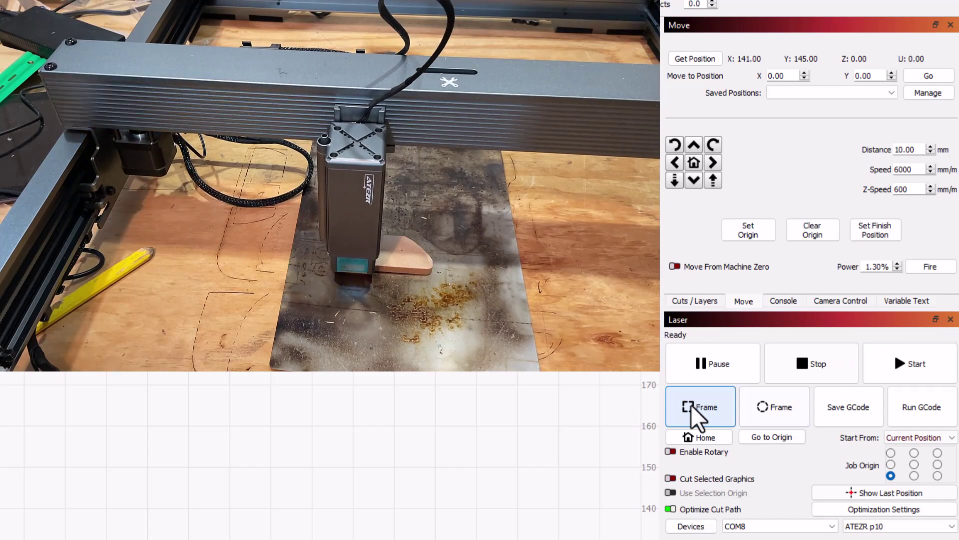
{"action": "left_click", "coordinate": [672, 165]}
{"action": "left_click", "coordinate": [673, 165]}
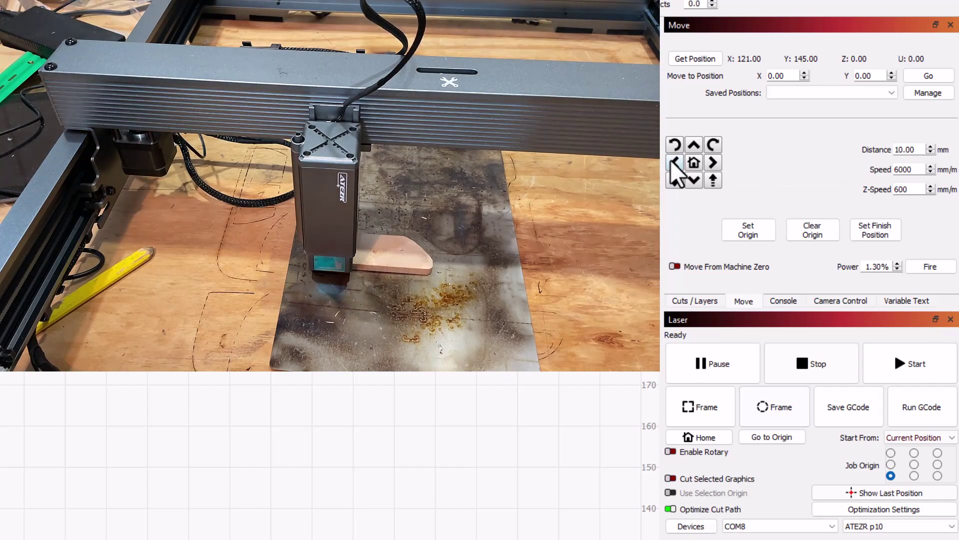
{"action": "left_click", "coordinate": [697, 416]}
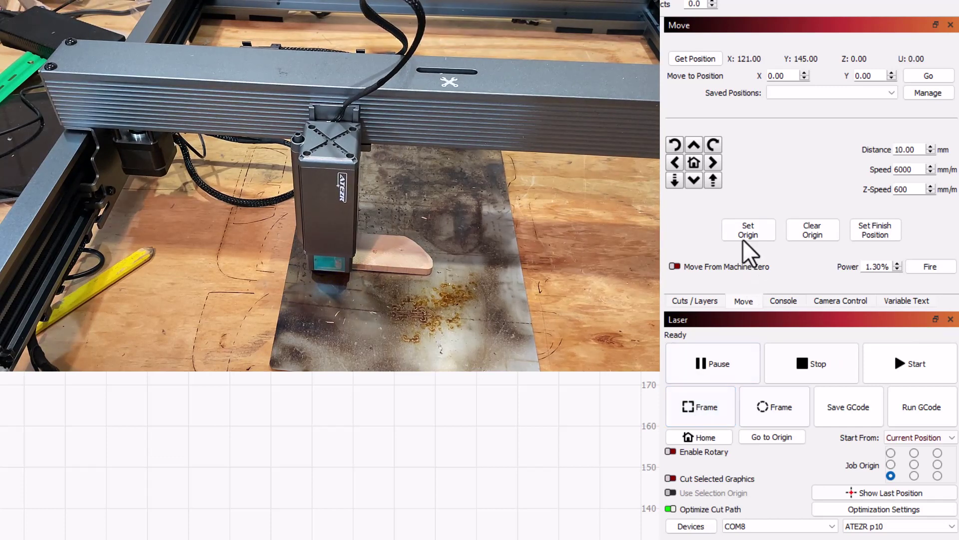
{"action": "left_click", "coordinate": [713, 162]}
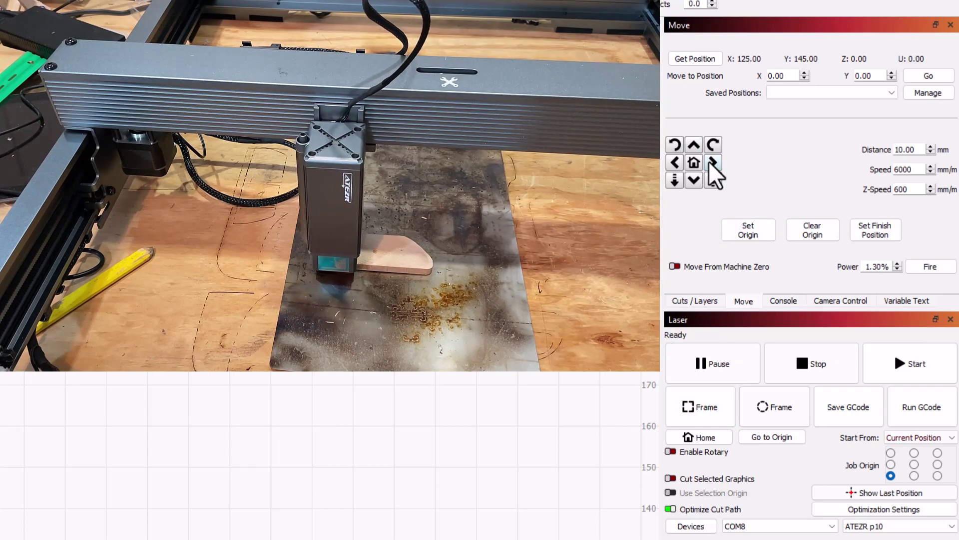
{"action": "left_click", "coordinate": [697, 411]}
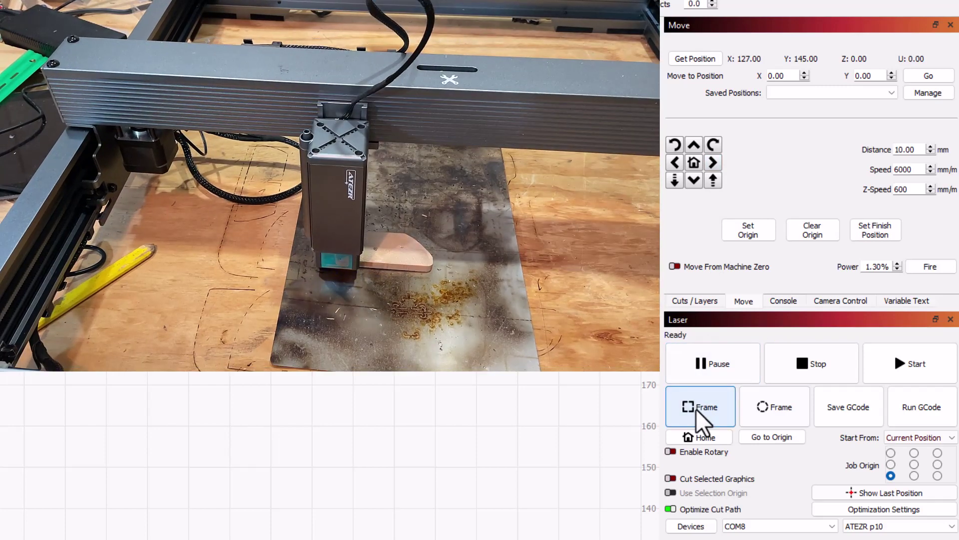